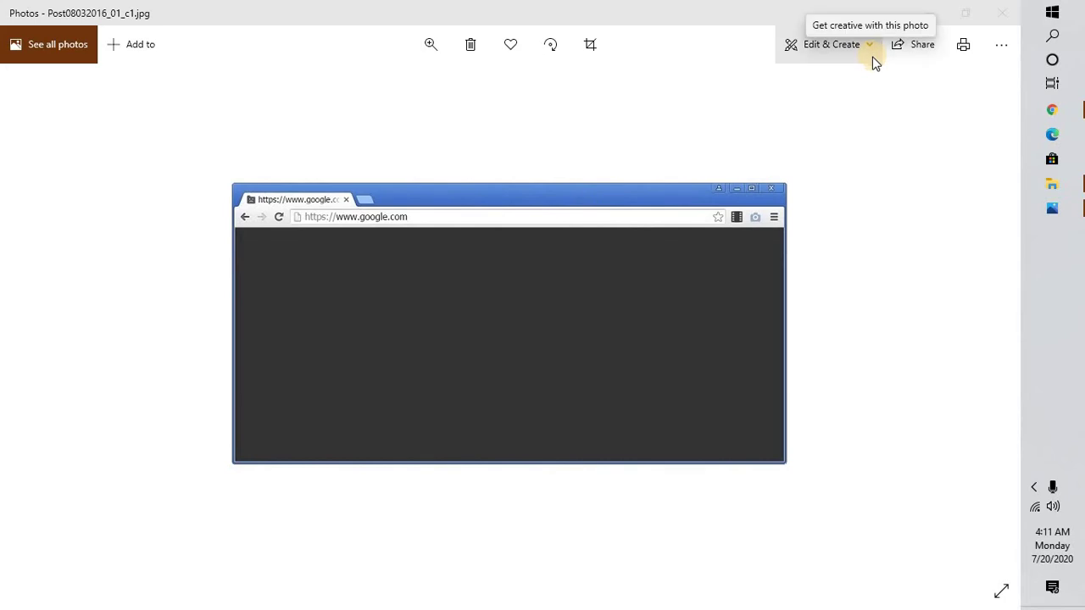
Step: Leave the Photos screenshot and open File Explorer from the taskbar to This PC
left_click(1051, 183)
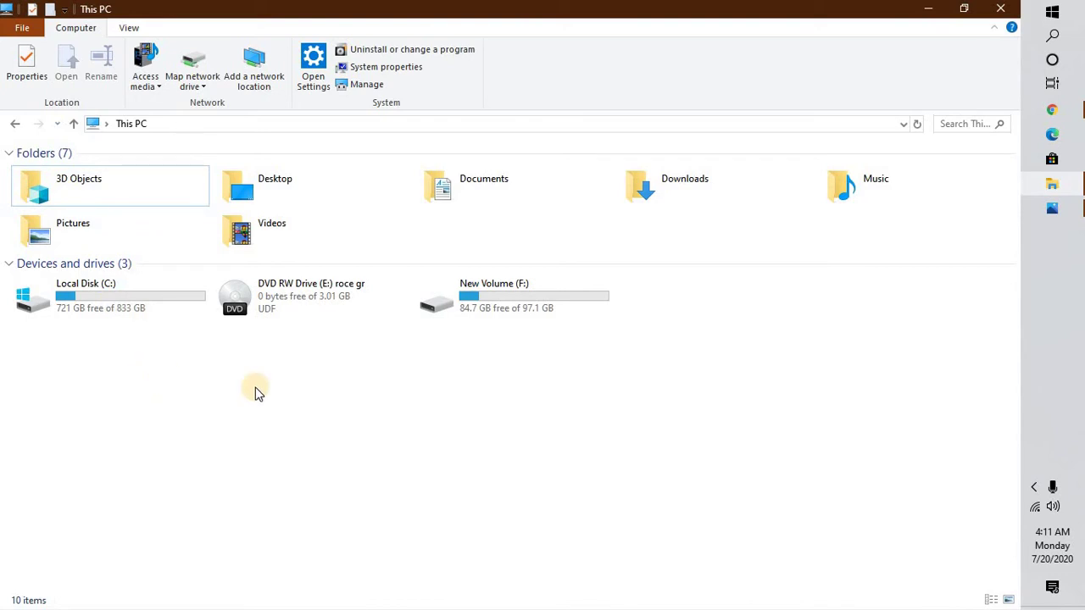
Step: Go to Local Disk (C:) > Users > the user's profile folder and select AppData
double_click(73, 305)
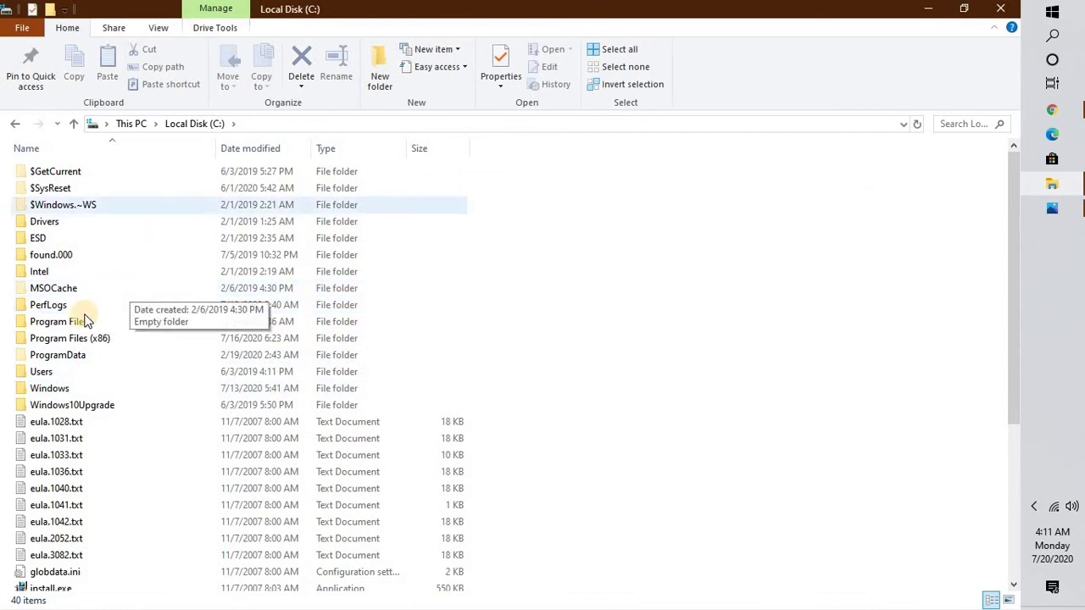
double_click(44, 371)
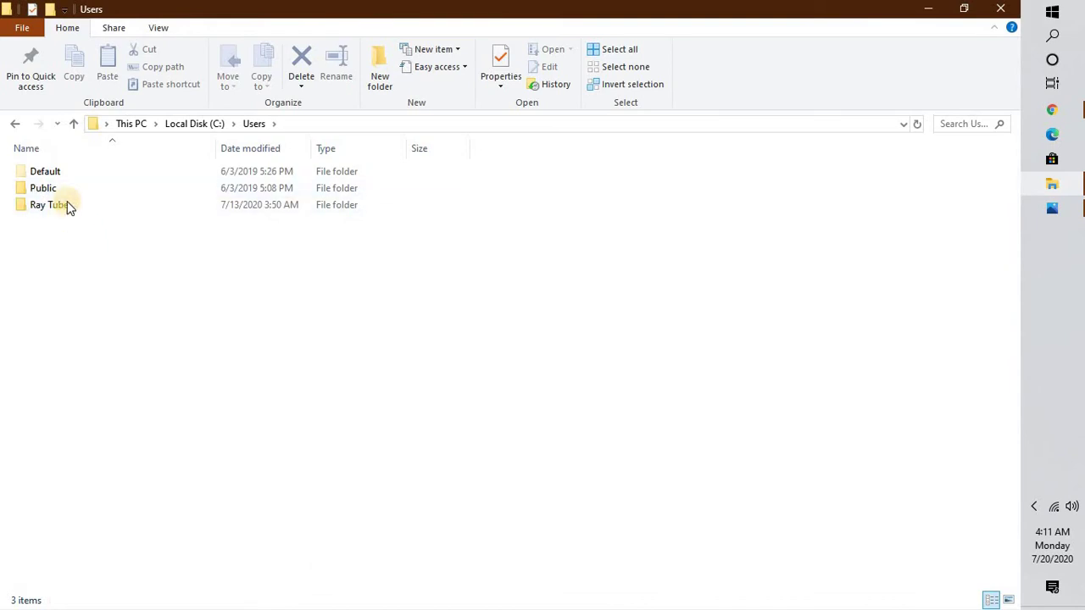
mouse_move(76, 215)
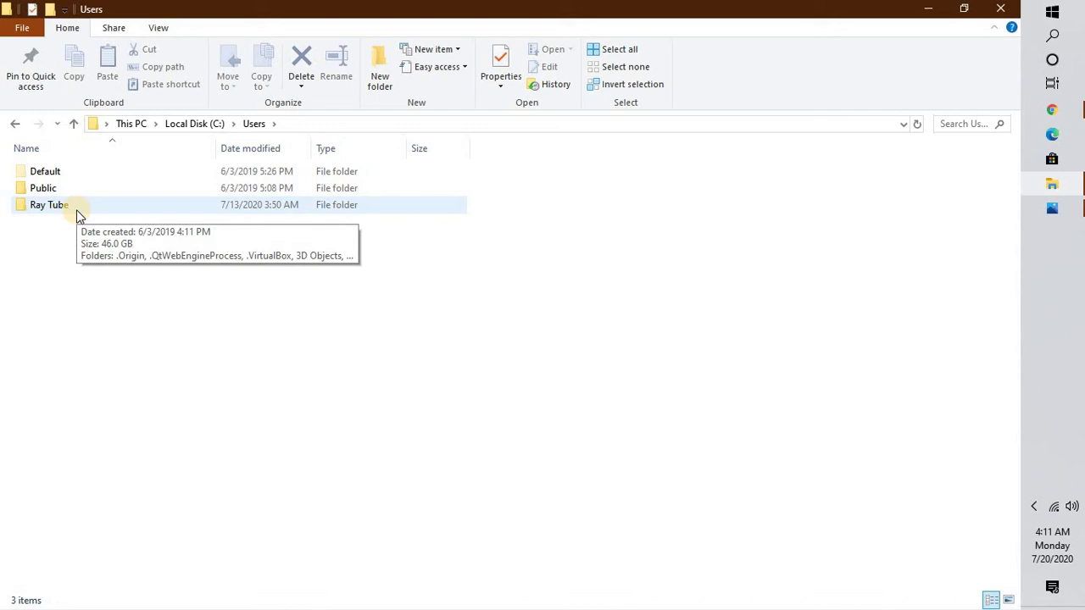
double_click(77, 209)
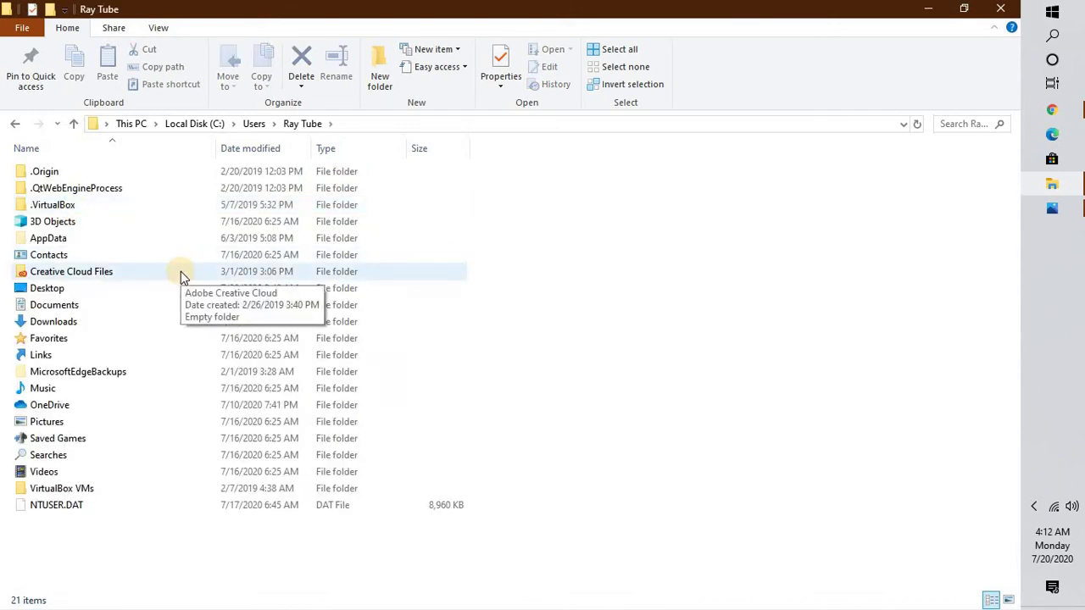
left_click(49, 241)
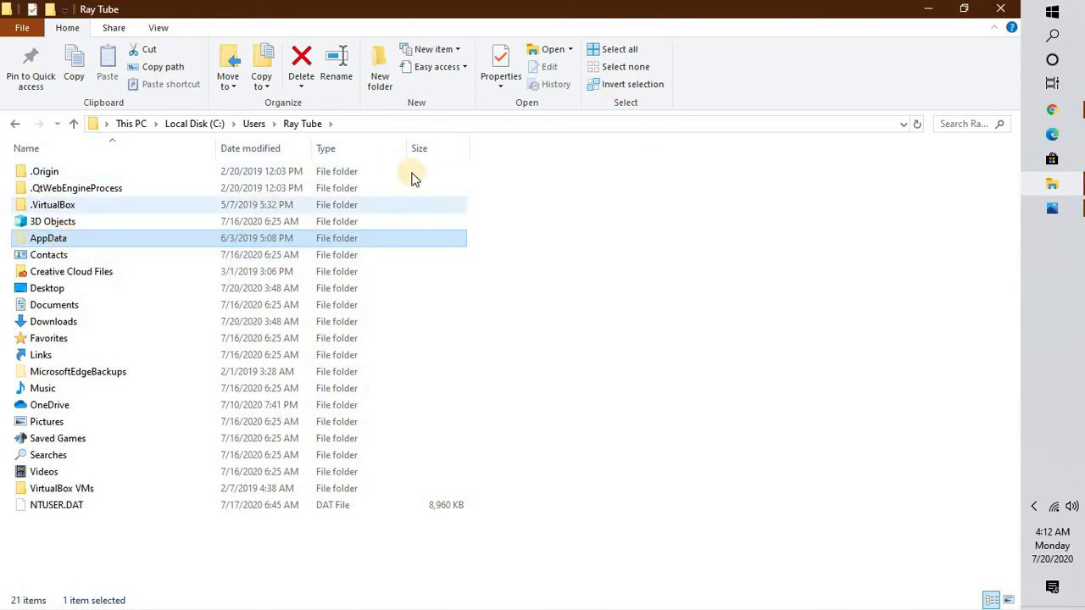
Step: Enable 'Show hidden files, folders, and drives' in Folder Options, then open AppData
left_click(160, 31)
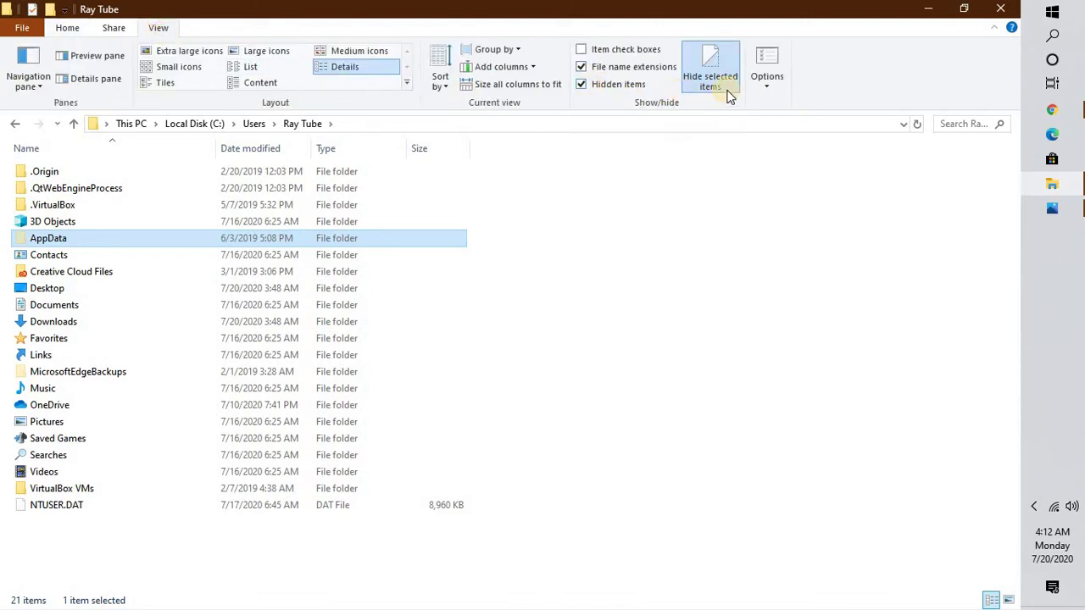
left_click(763, 88)
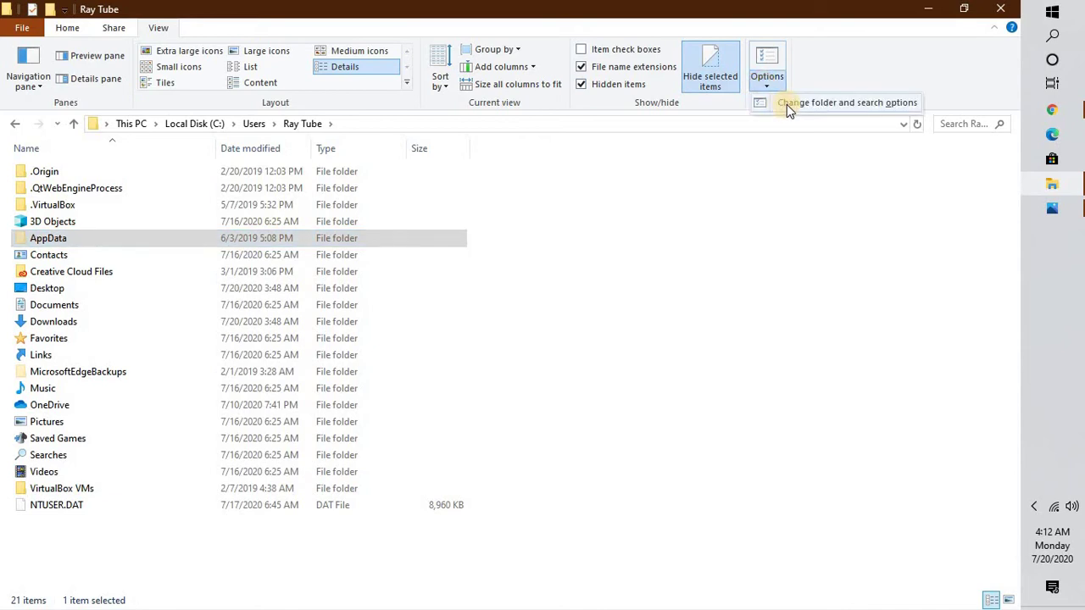
left_click(787, 105)
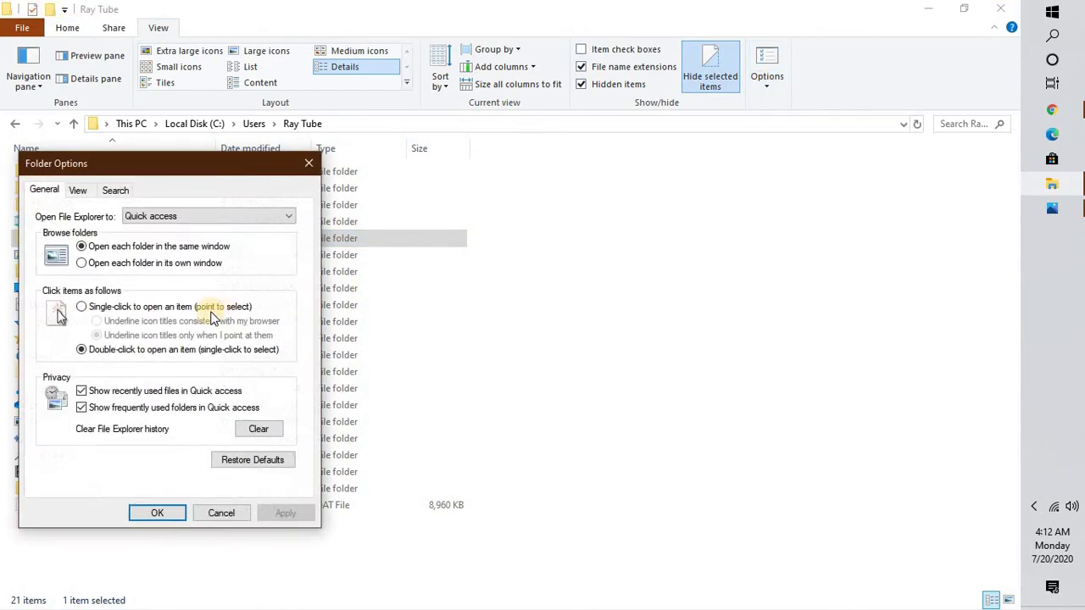
left_click(88, 190)
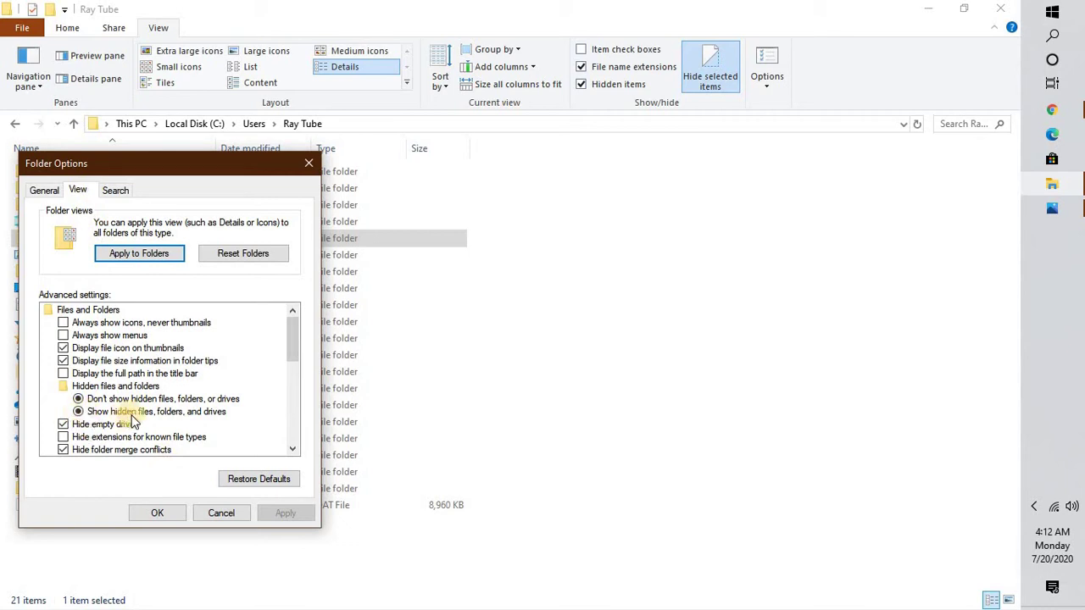
left_click(166, 508)
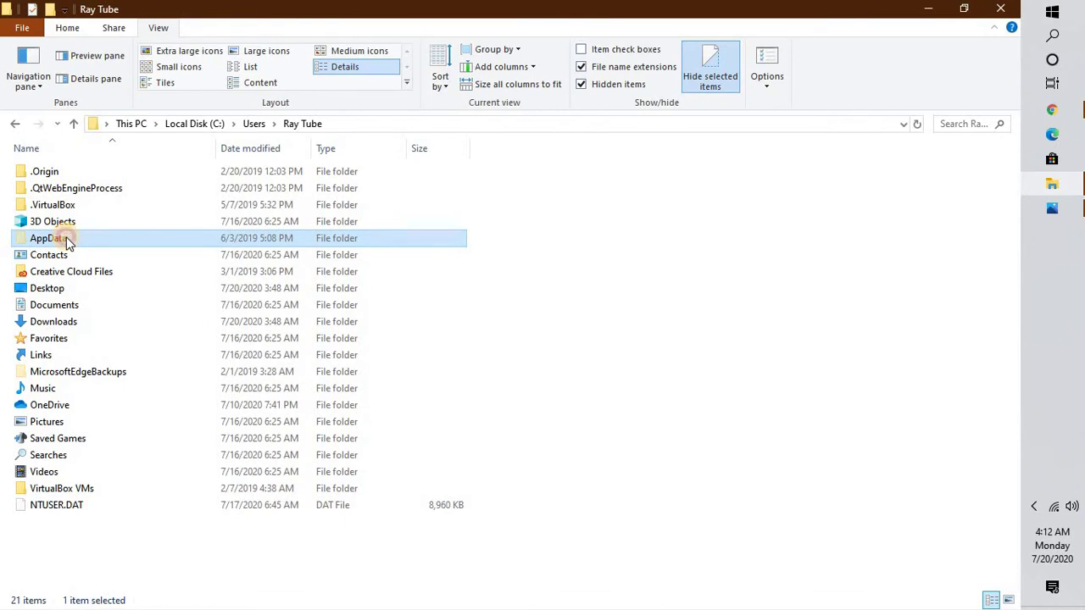
double_click(66, 238)
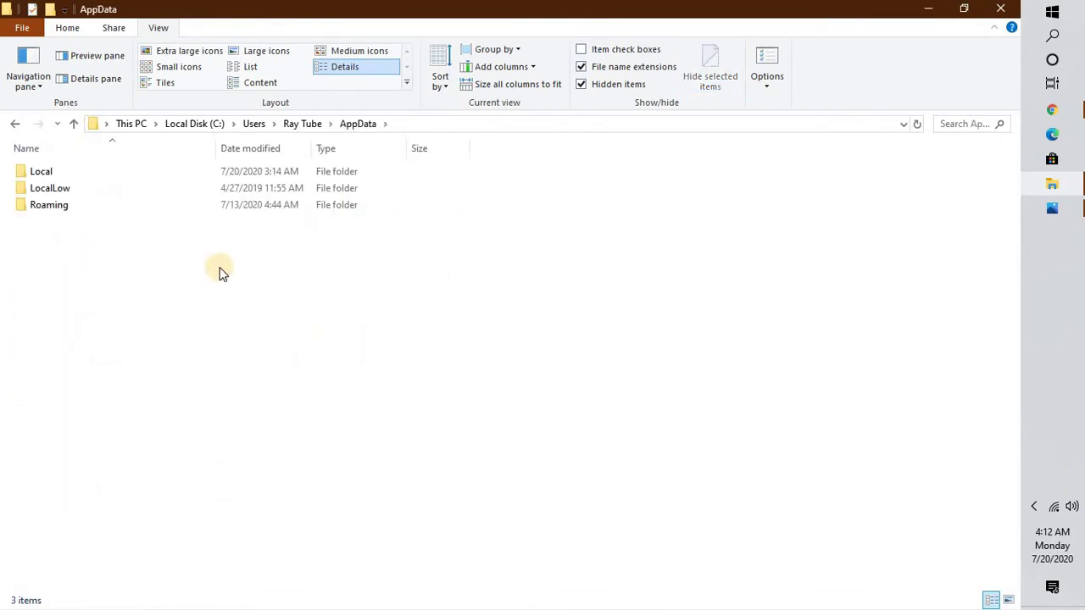
Step: Open AppData > Local > Google > Chrome > User Data
double_click(39, 172)
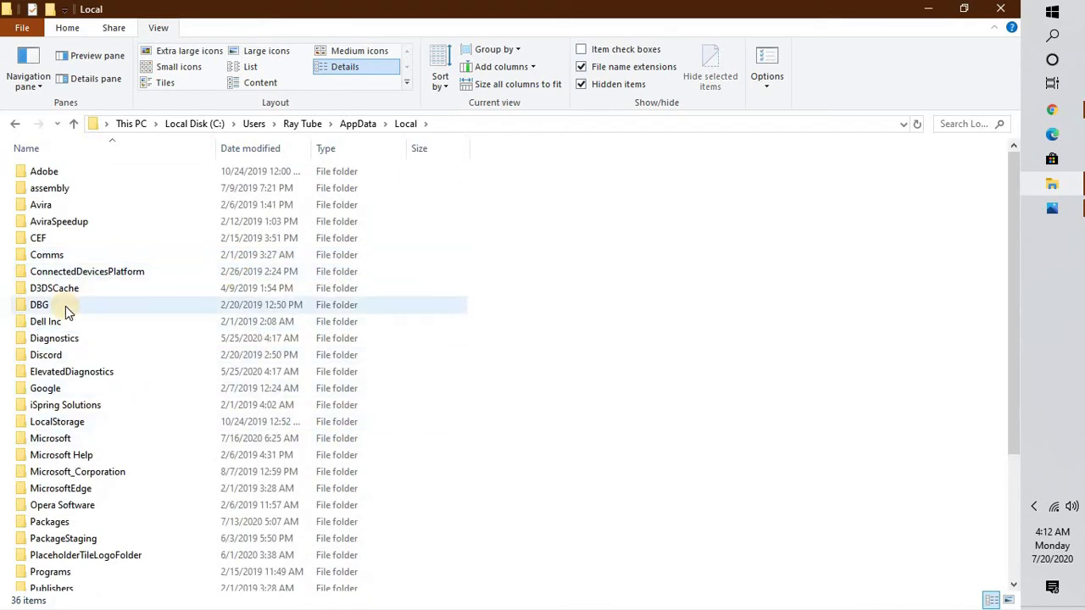
key("g")
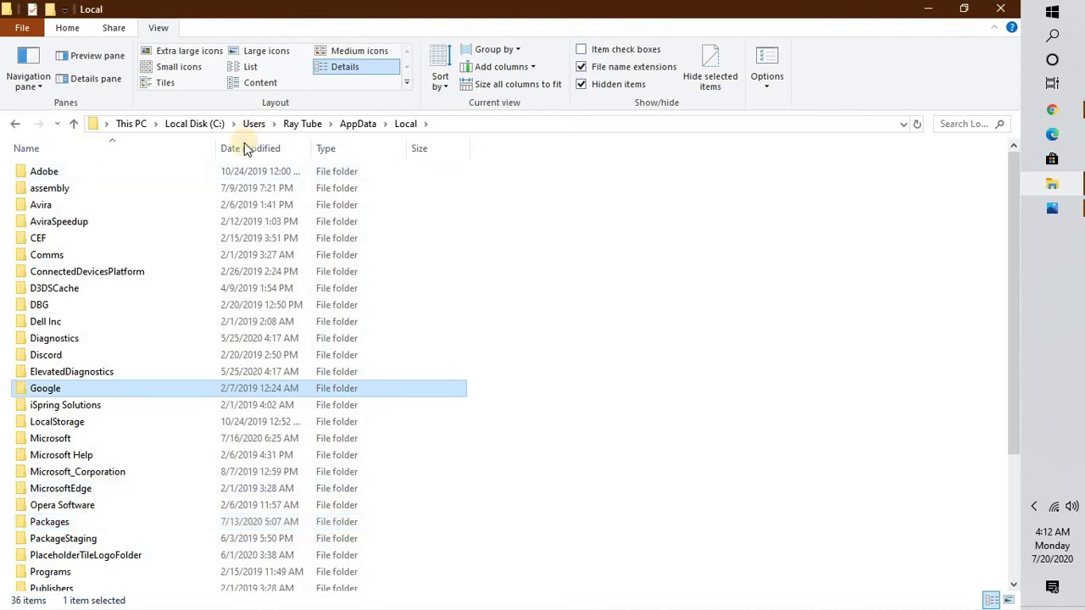
left_click(58, 389)
double_click(24, 388)
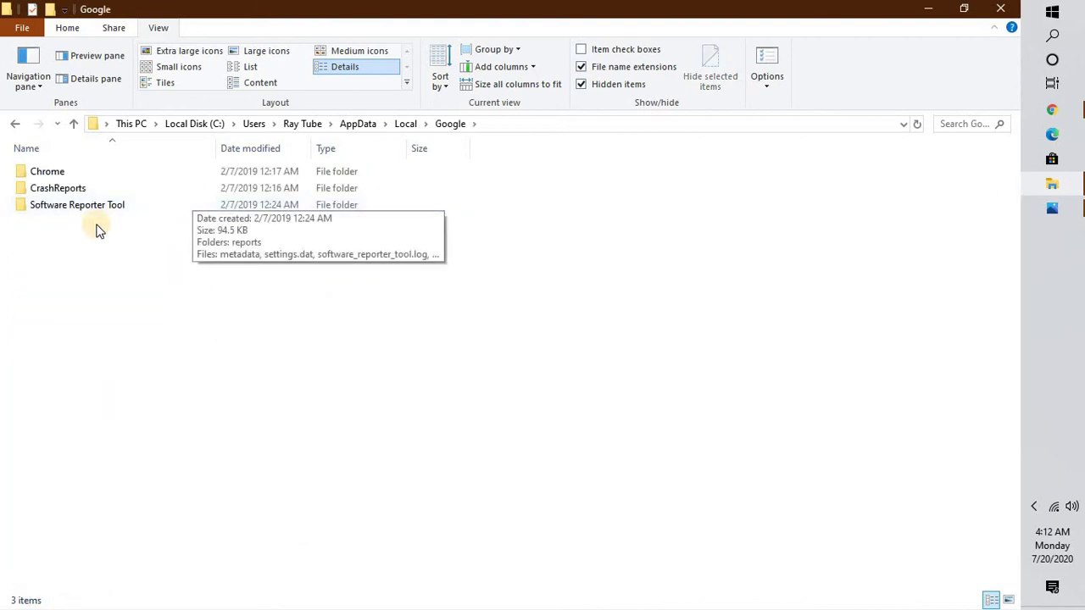
left_click(75, 169)
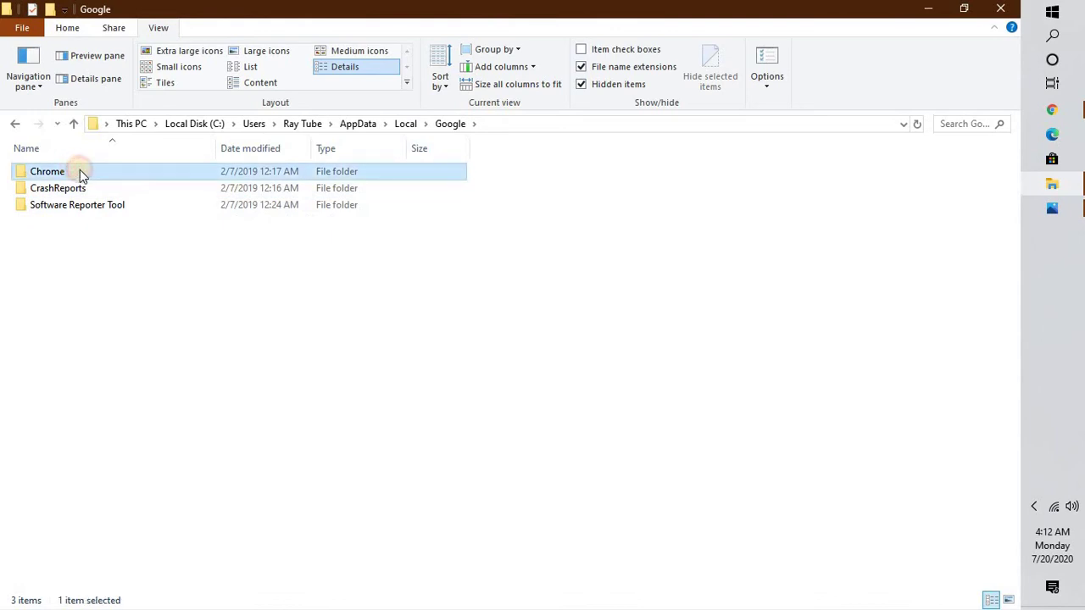
double_click(79, 171)
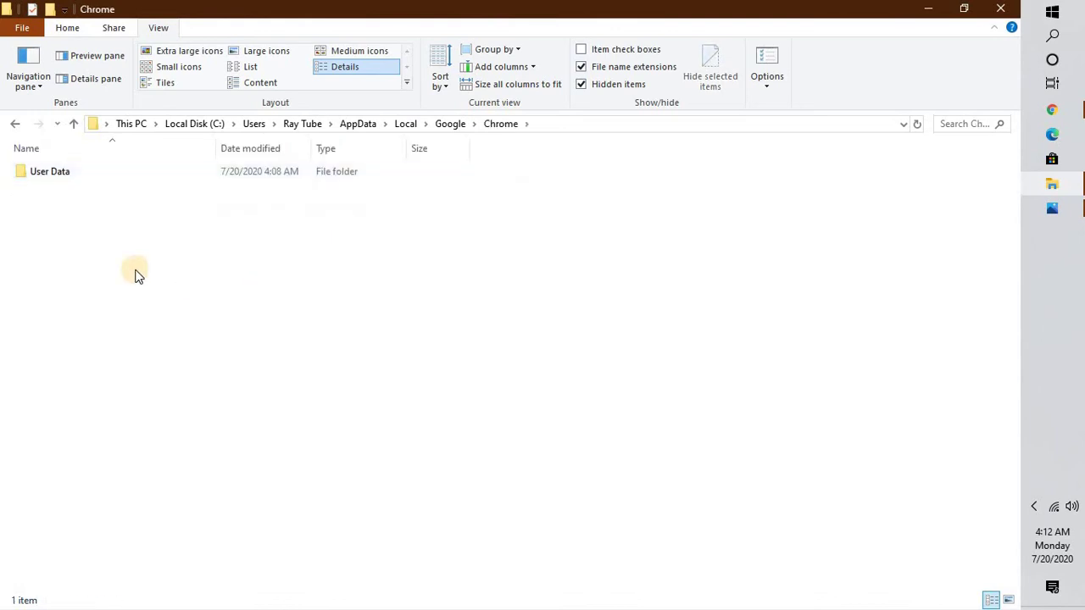
left_click(85, 172)
double_click(85, 172)
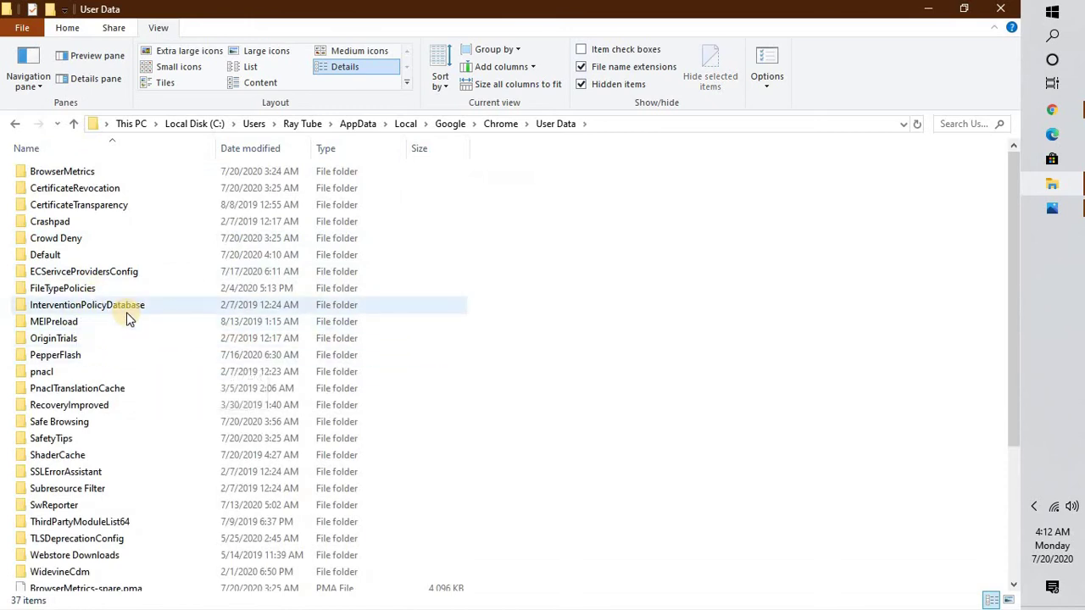
Step: Open ShaderCache > GPUCache and scroll through its 144 cache files
left_click(49, 242)
key("s")
key("h")
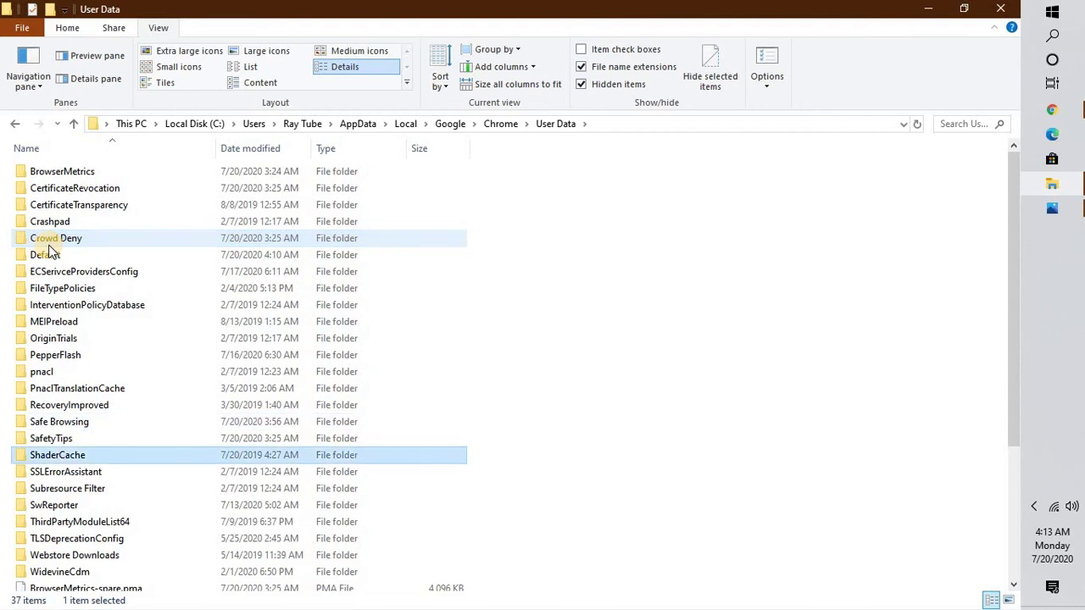
key("Return")
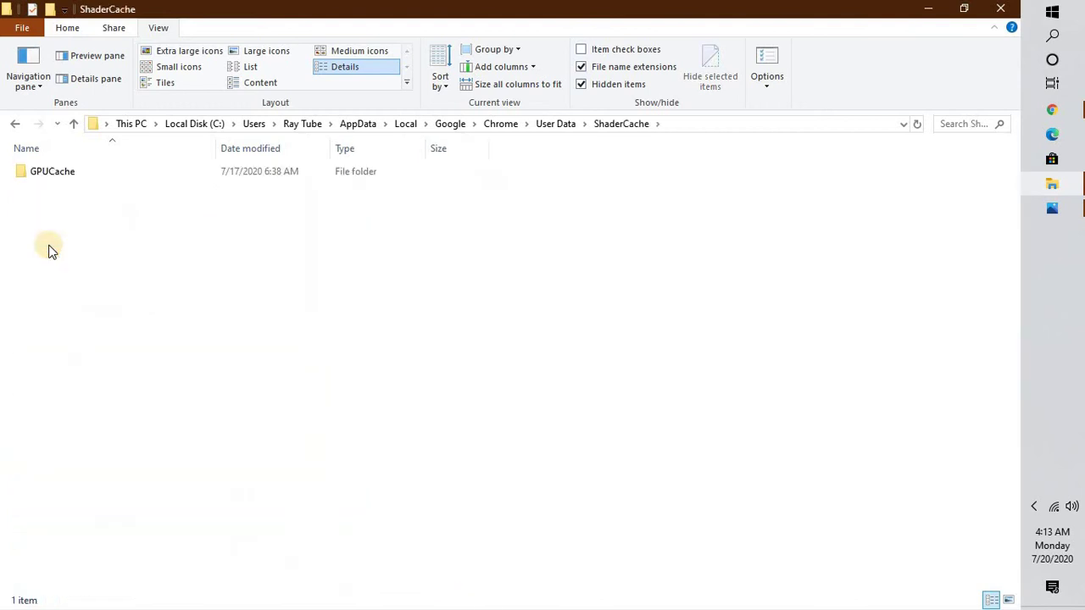
double_click(70, 180)
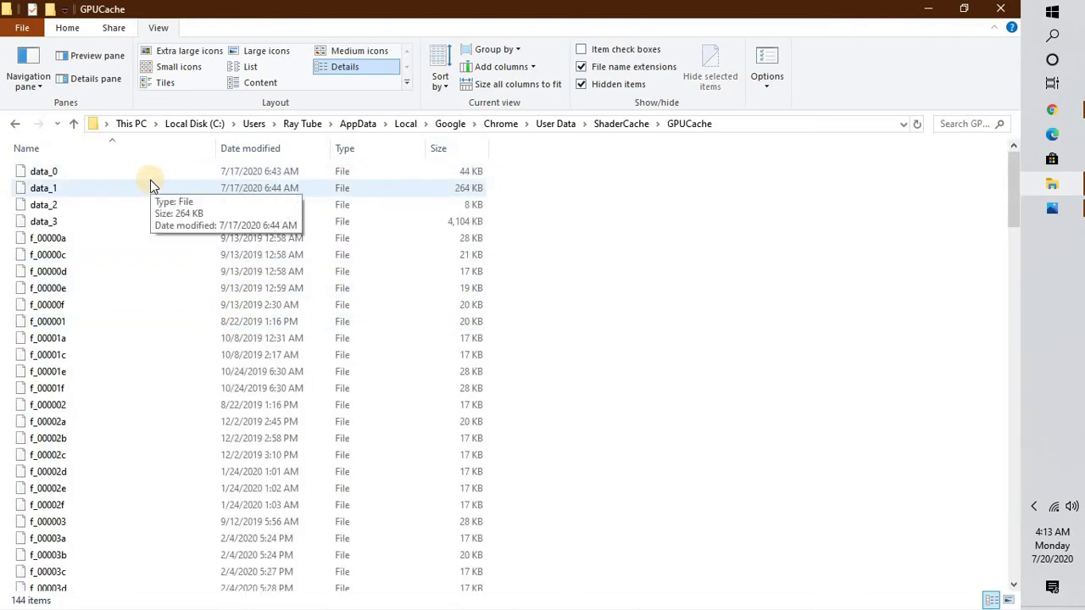
scroll(213, 315, "down", 13)
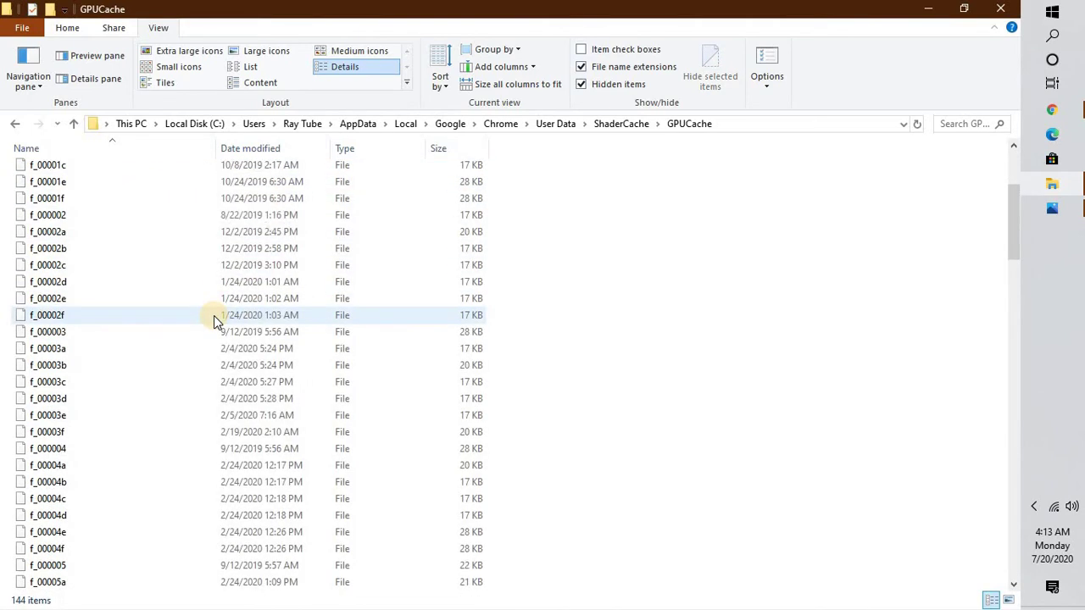
scroll(214, 315, "down", 20)
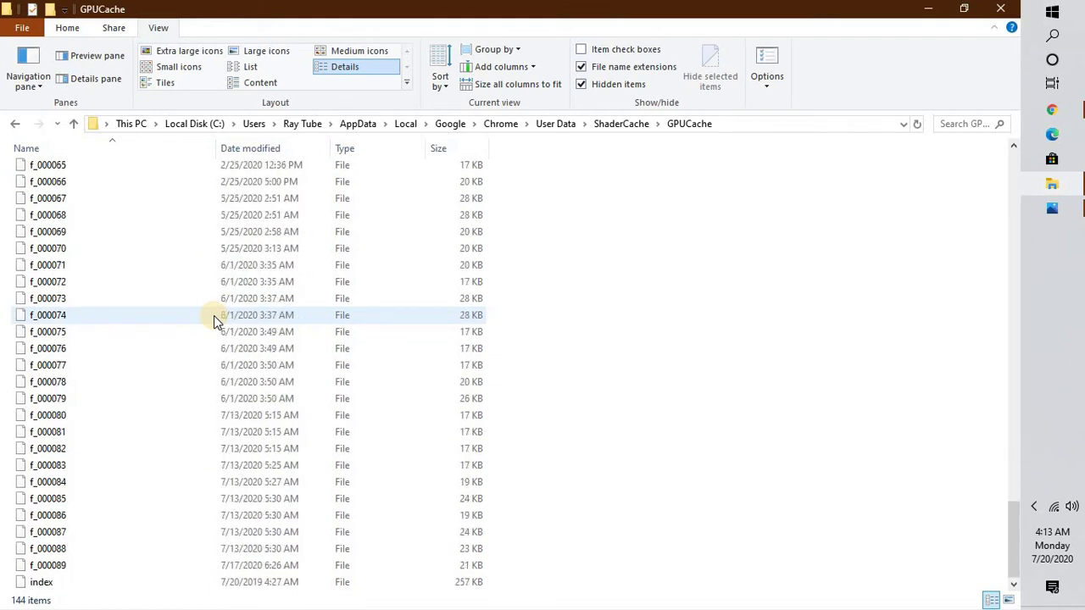
scroll(214, 316, "up", 20)
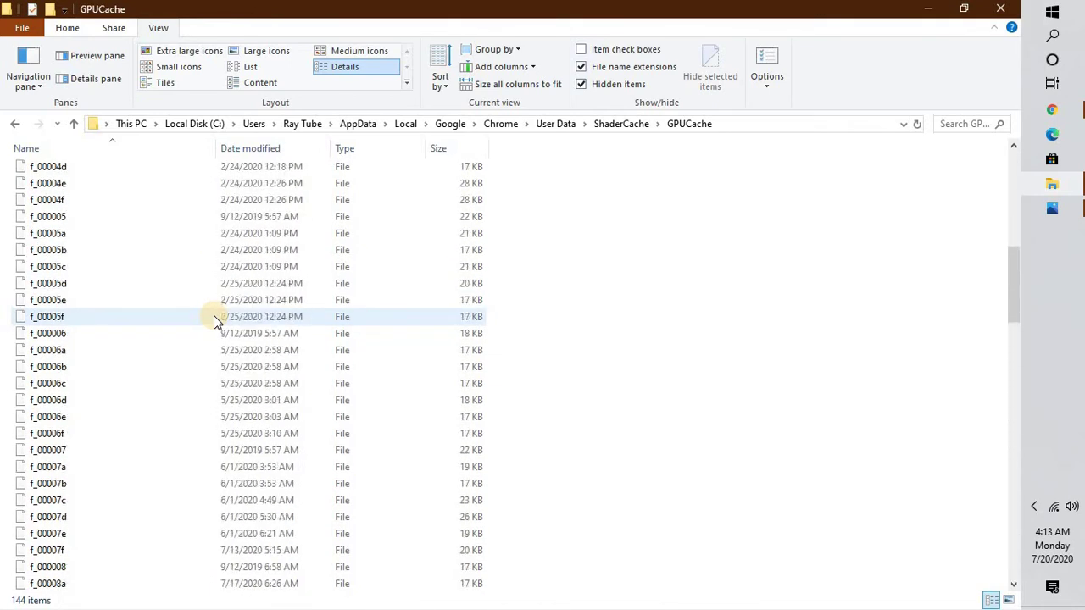
scroll(213, 315, "up", 5)
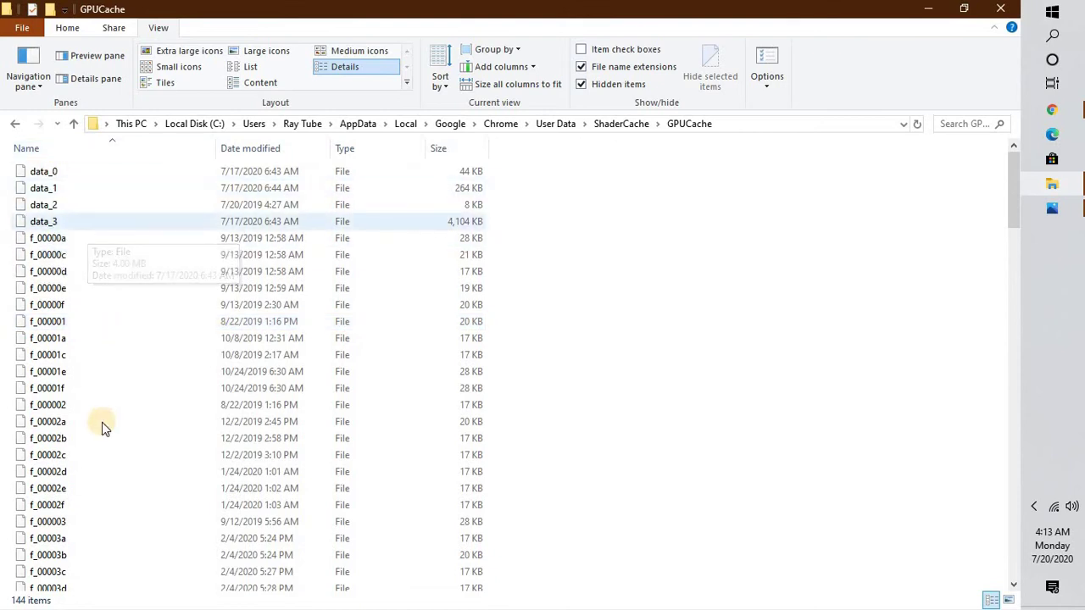
Step: Try deleting the GPUCache folder, dismiss the folder-in-use warning, and switch to Chrome
left_click(17, 124)
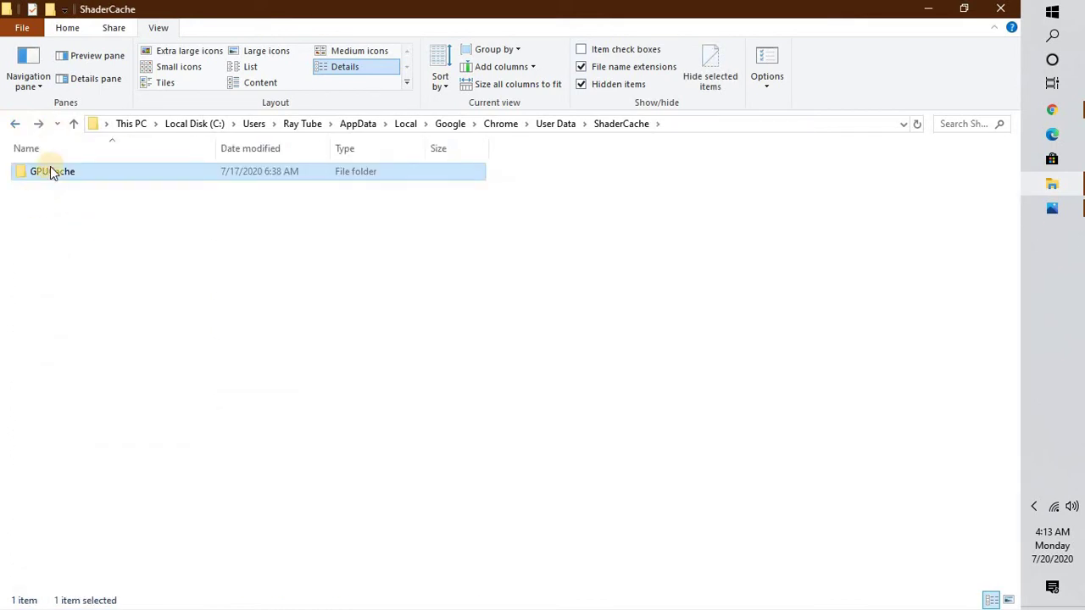
right_click(65, 173)
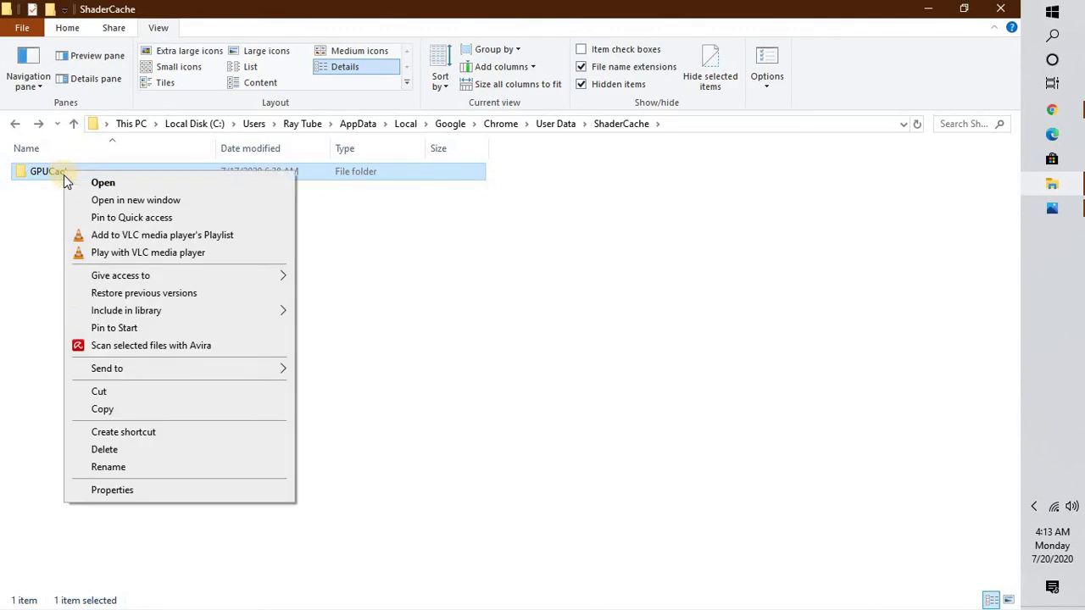
left_click(127, 449)
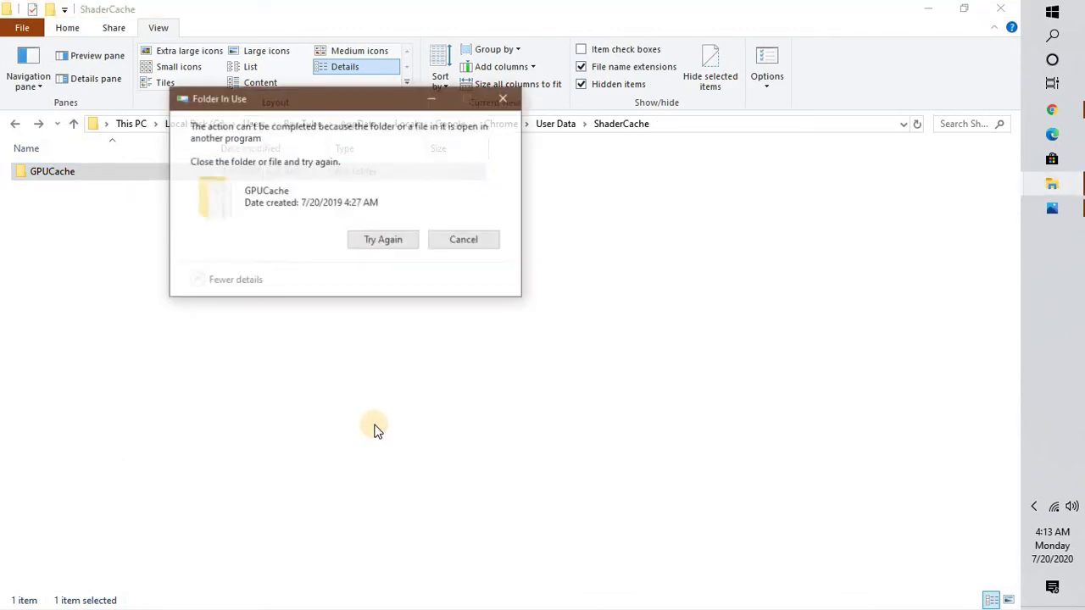
key("Escape")
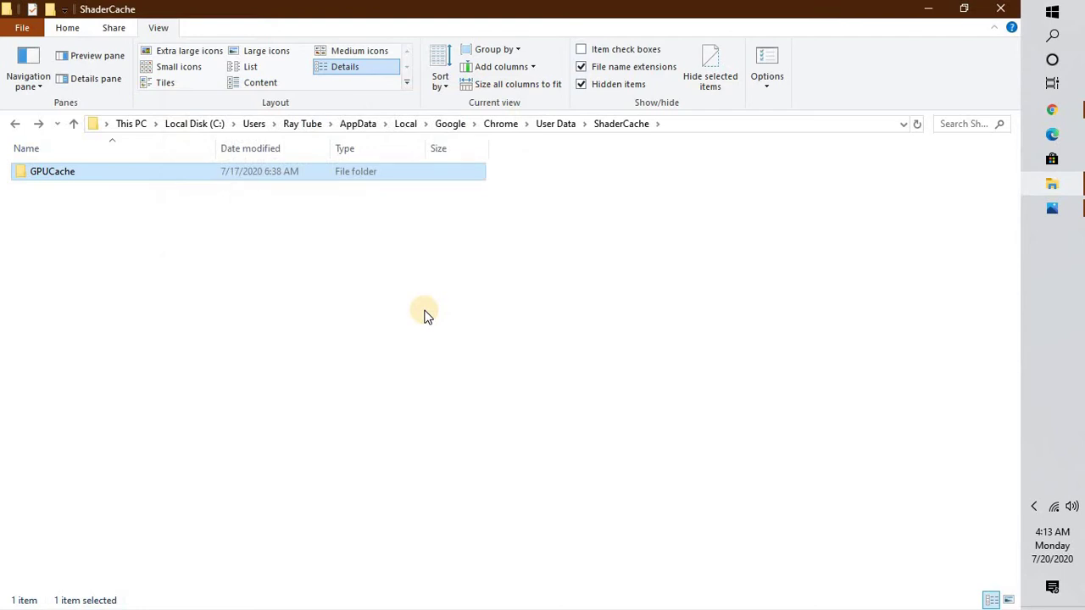
left_click(1000, 12)
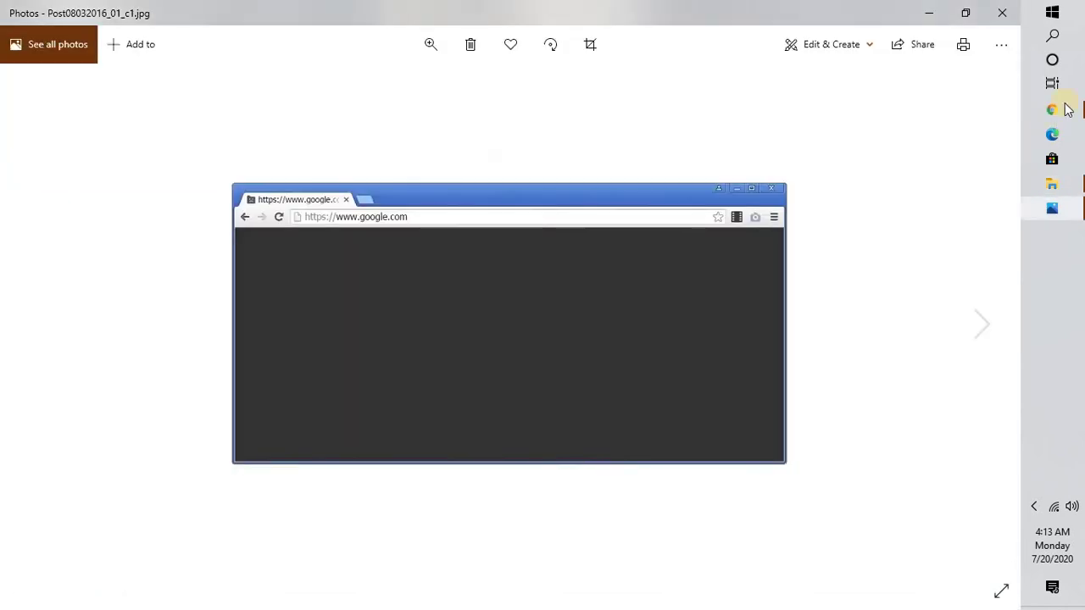
left_click(1051, 110)
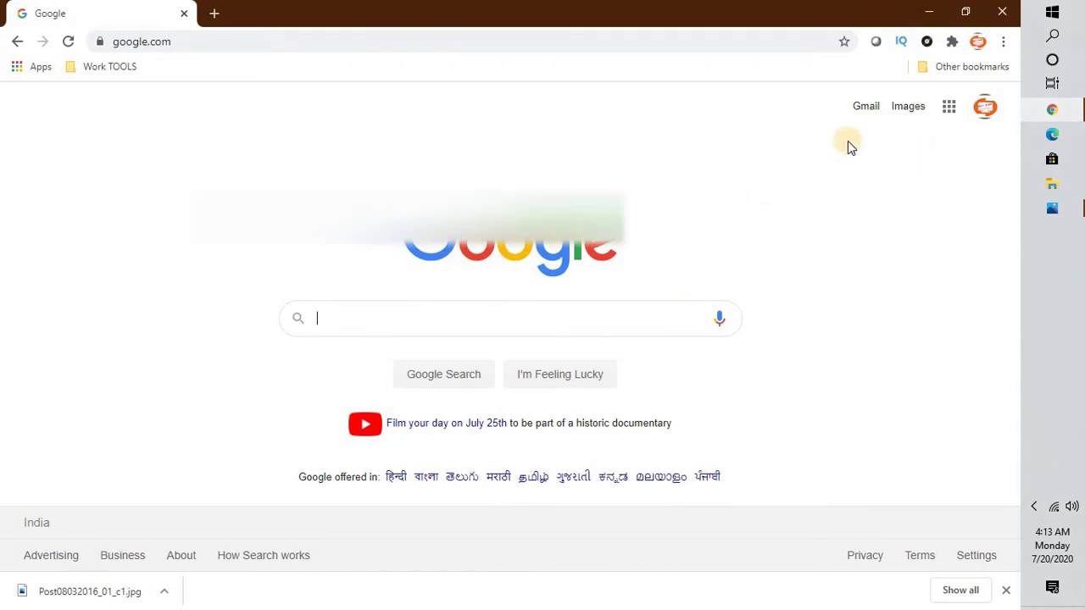
Step: Open Chrome Settings from the three-dot menu, then go to the Extensions page
left_click(1004, 42)
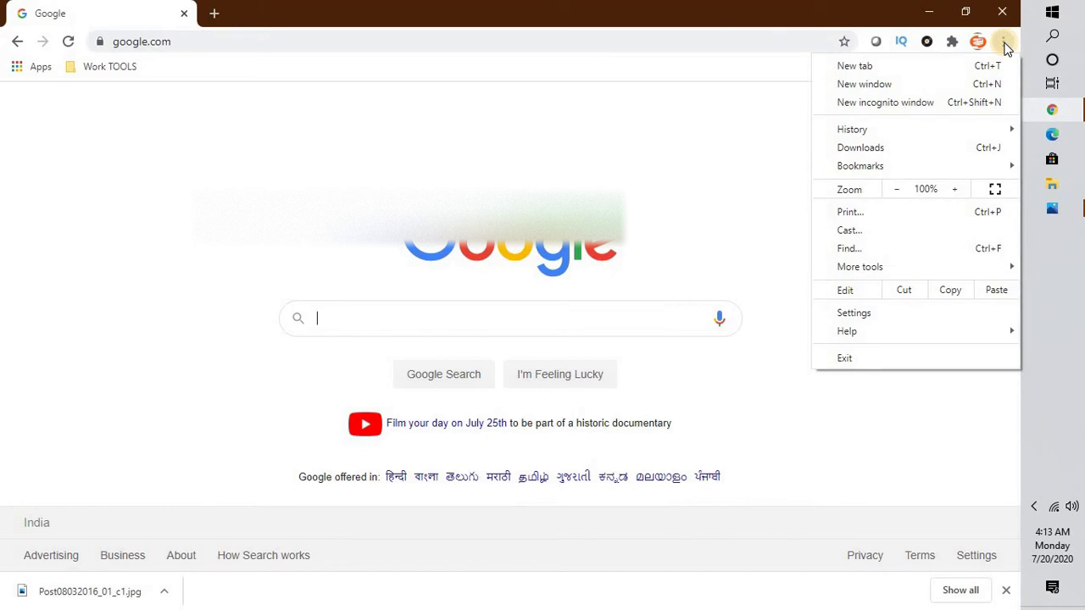
left_click(869, 315)
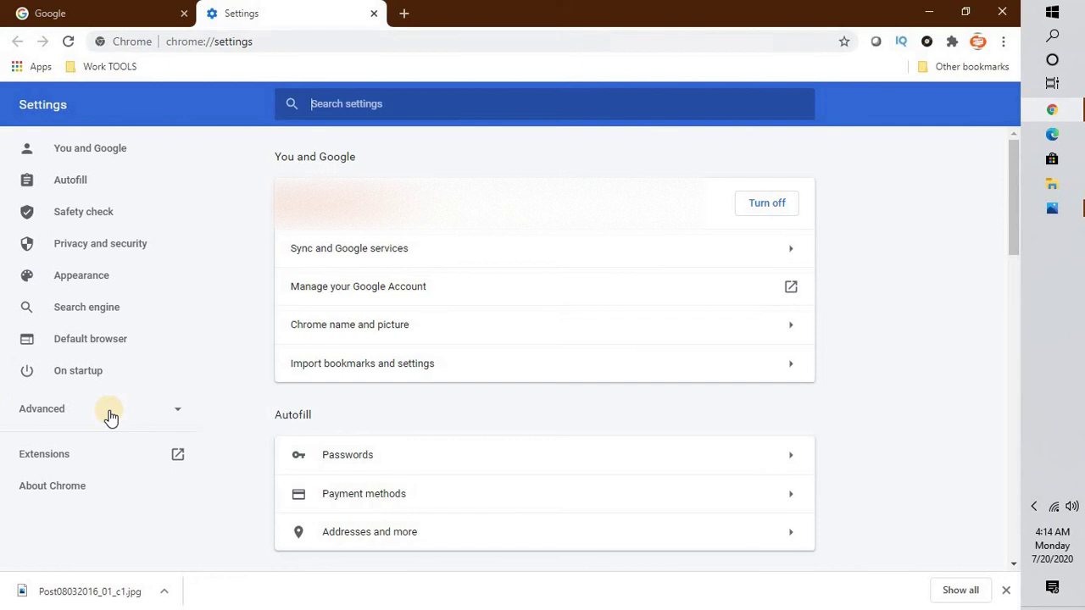
left_click(63, 462)
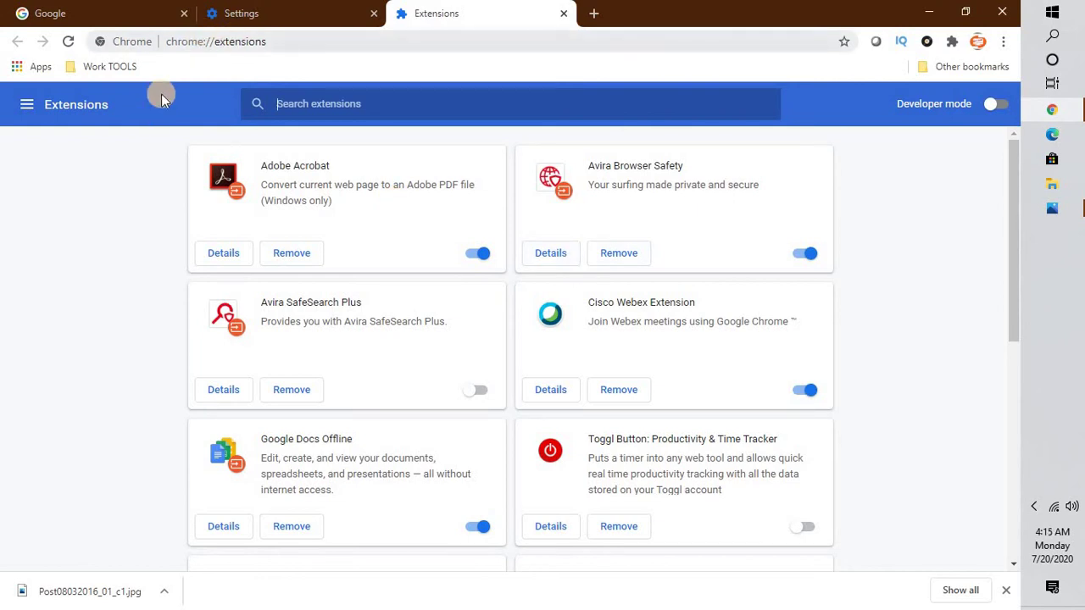
Step: Select the URL in the address bar of the Extensions page
left_click(232, 45)
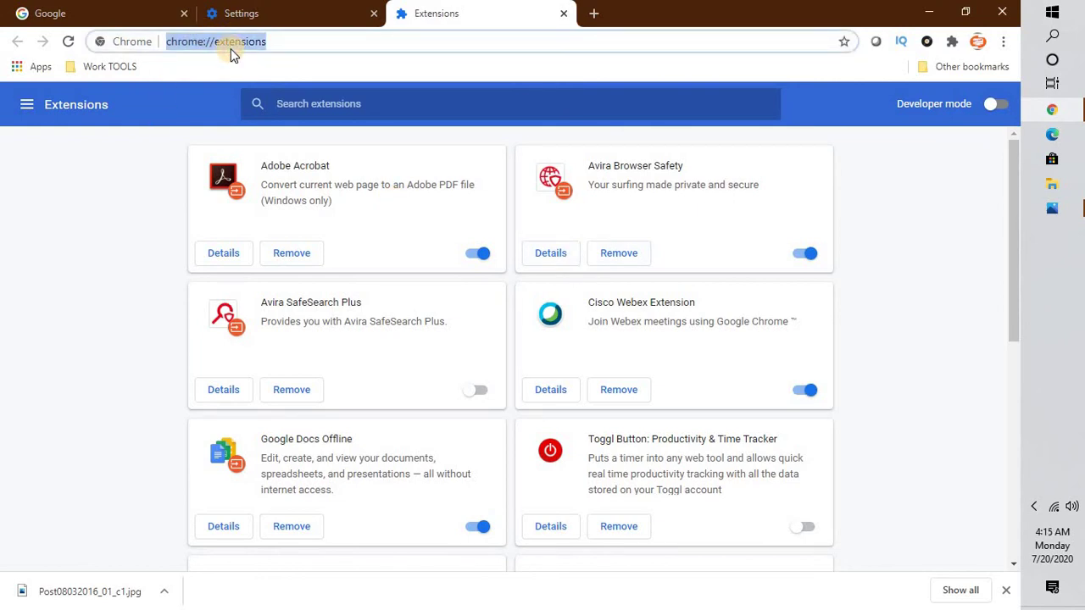
Step: Replace the address with chrome://flags to load the Experiments page
type("chr")
key("BackSpace")
key("BackSpace")
key("BackSpace")
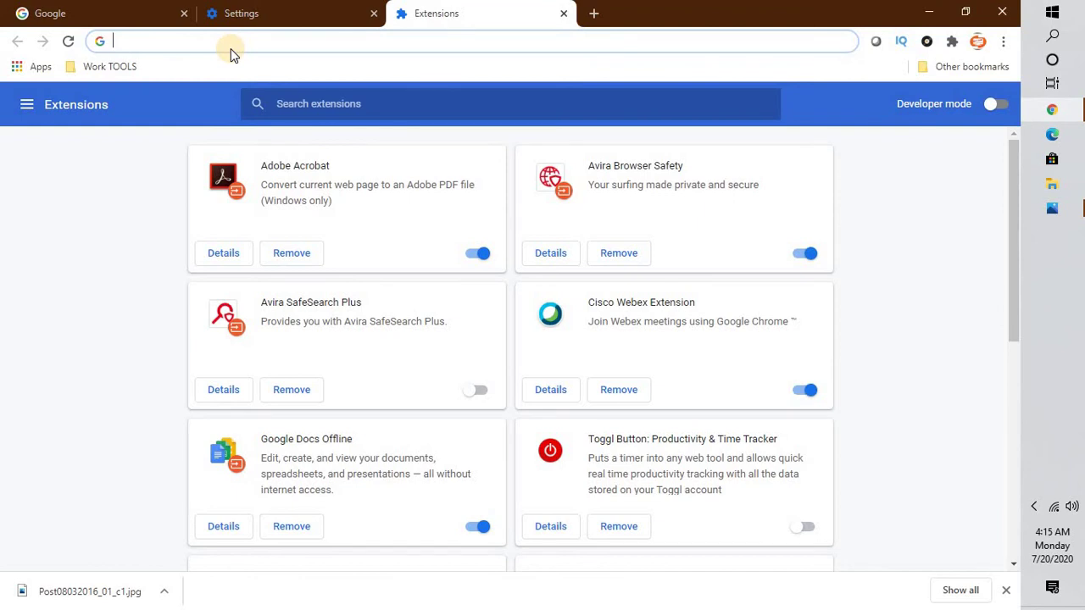
type("chrome")
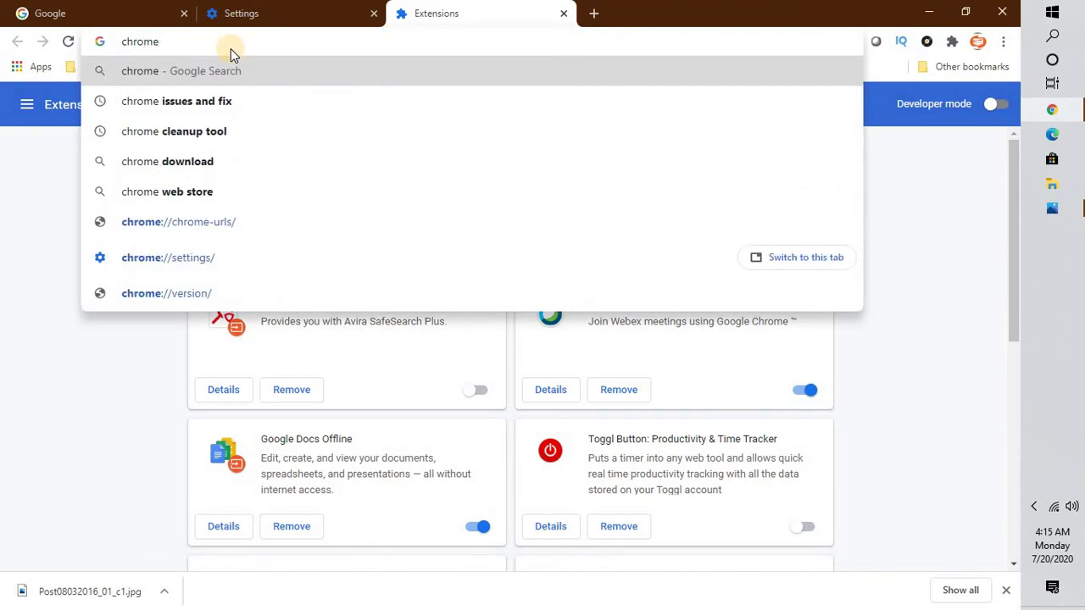
type("://")
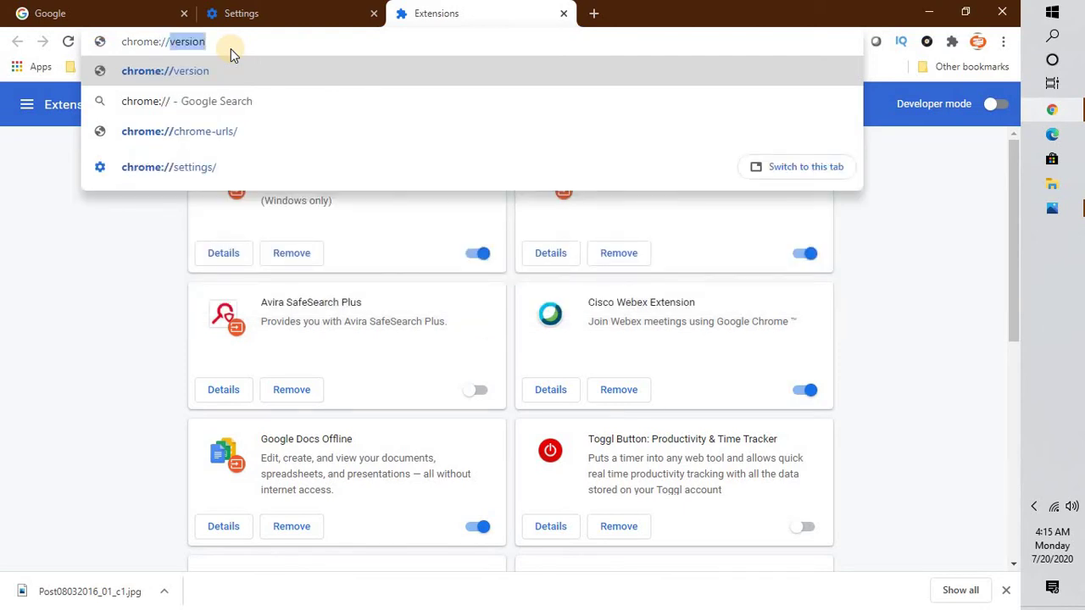
type("flags")
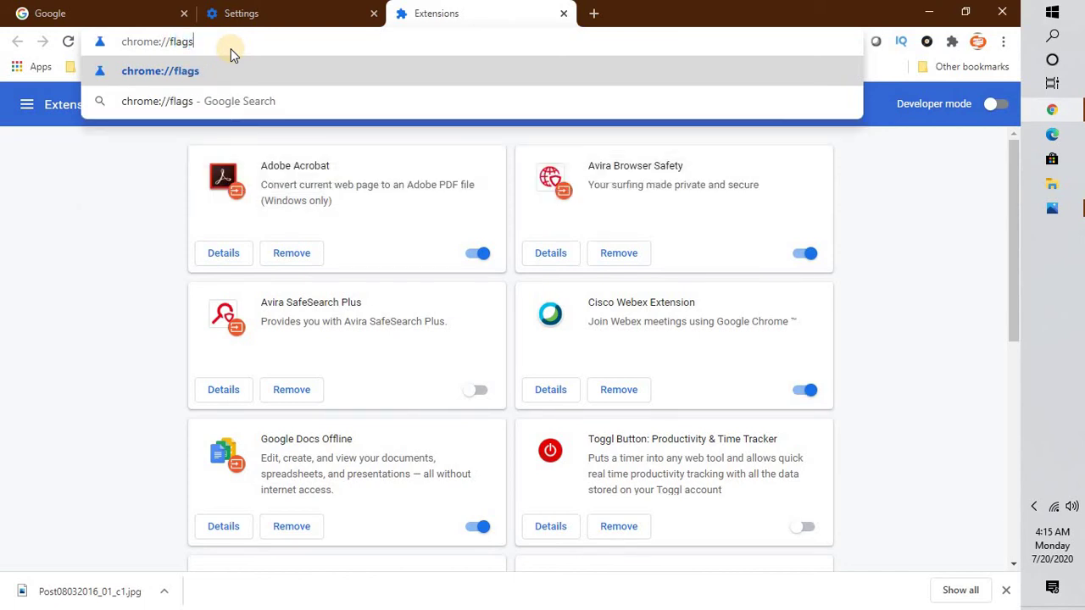
key("Return")
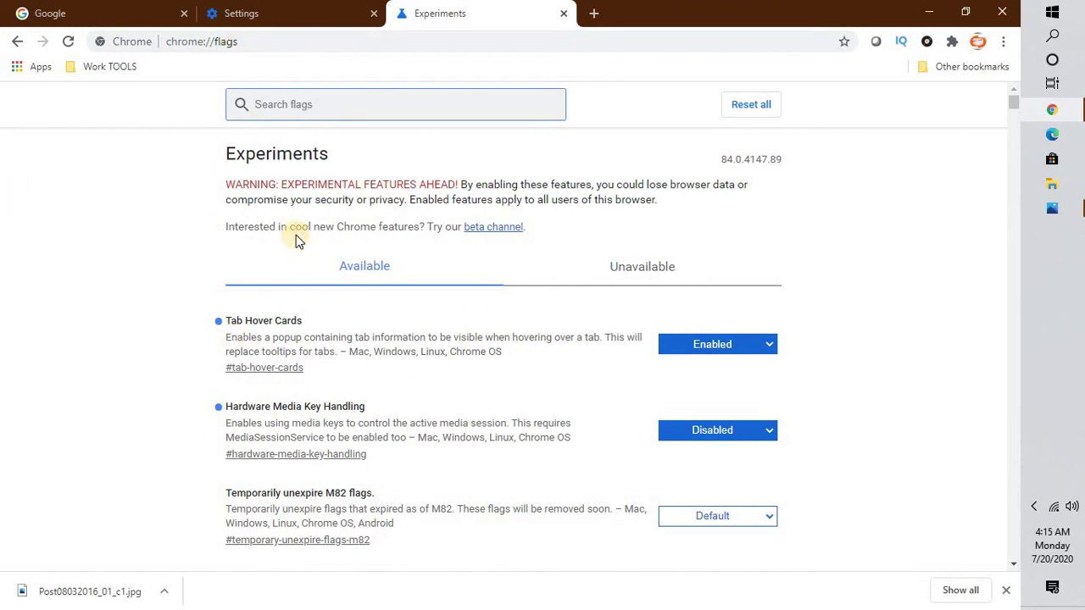
scroll(296, 240, "down", 2)
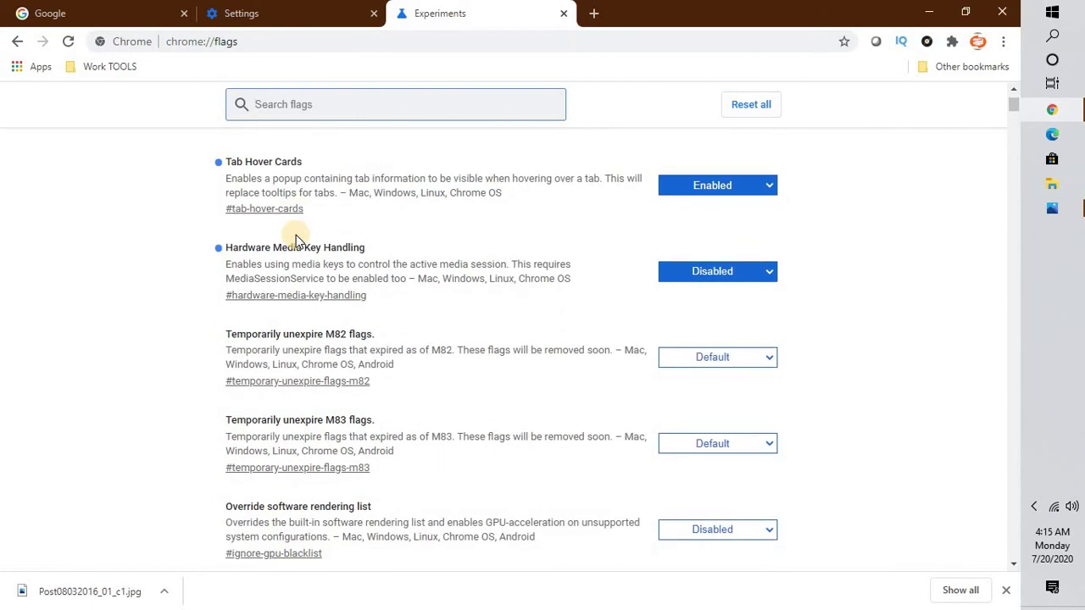
scroll(295, 241, "down", 8)
scroll(296, 241, "up", 10)
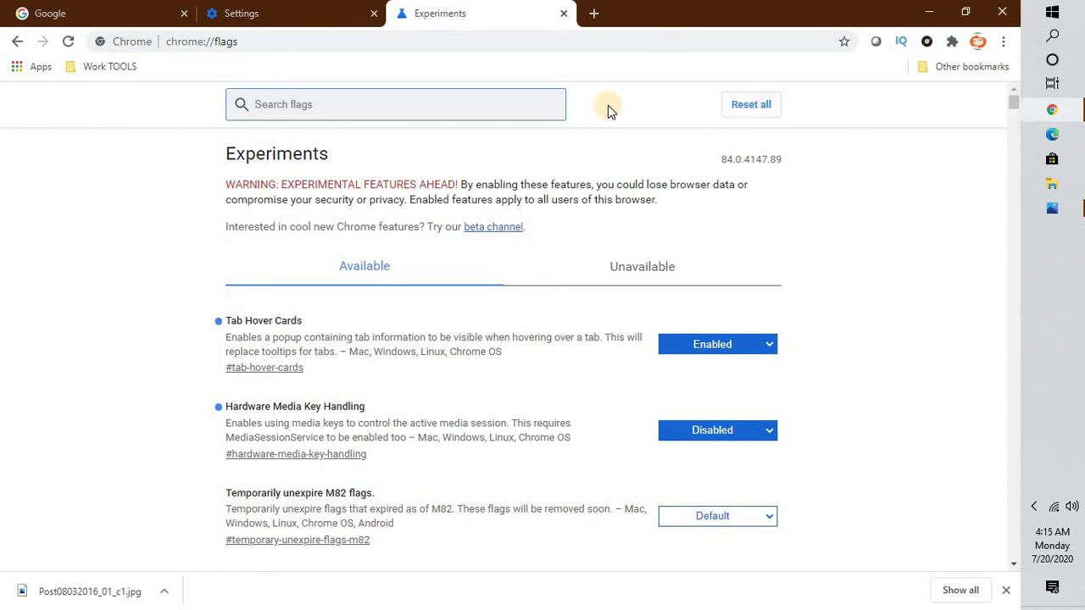
Step: Reopen Settings, visit Addresses and more and return, then expand the Advanced categories
left_click(1001, 42)
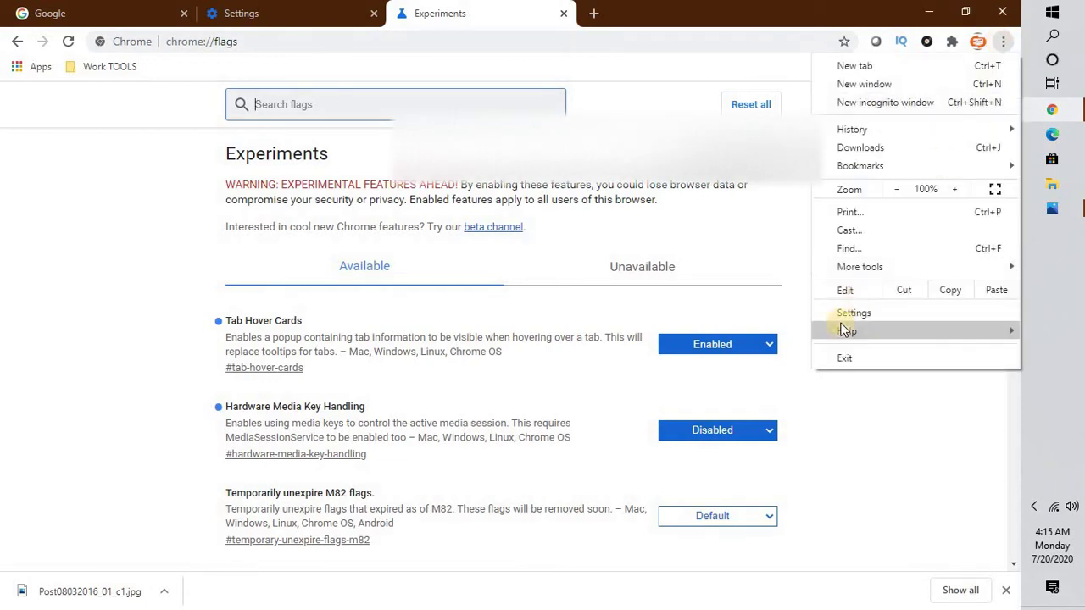
left_click(870, 314)
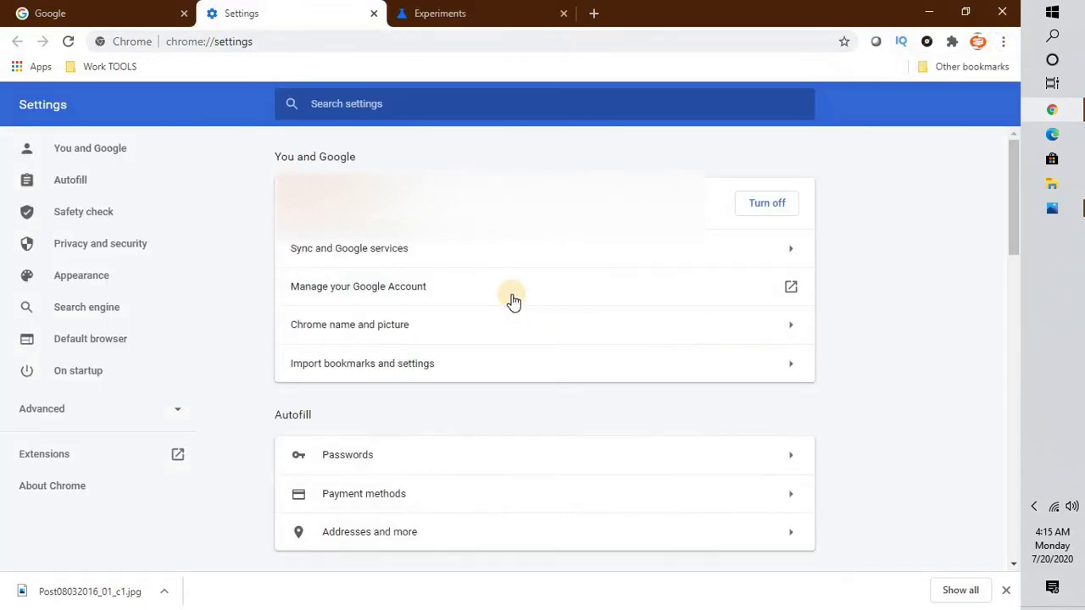
left_click(366, 534)
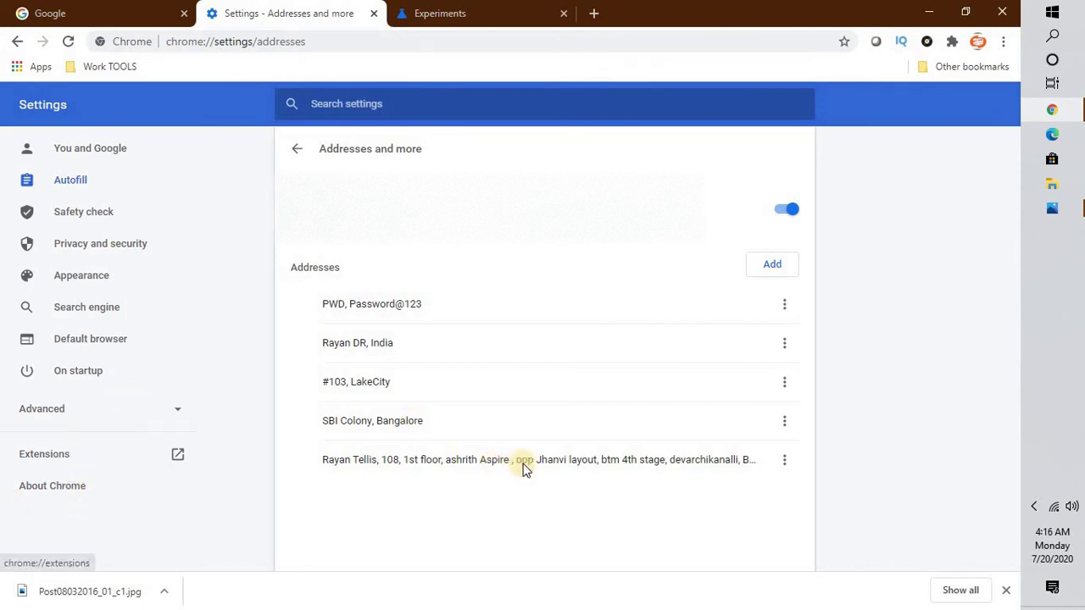
left_click(296, 154)
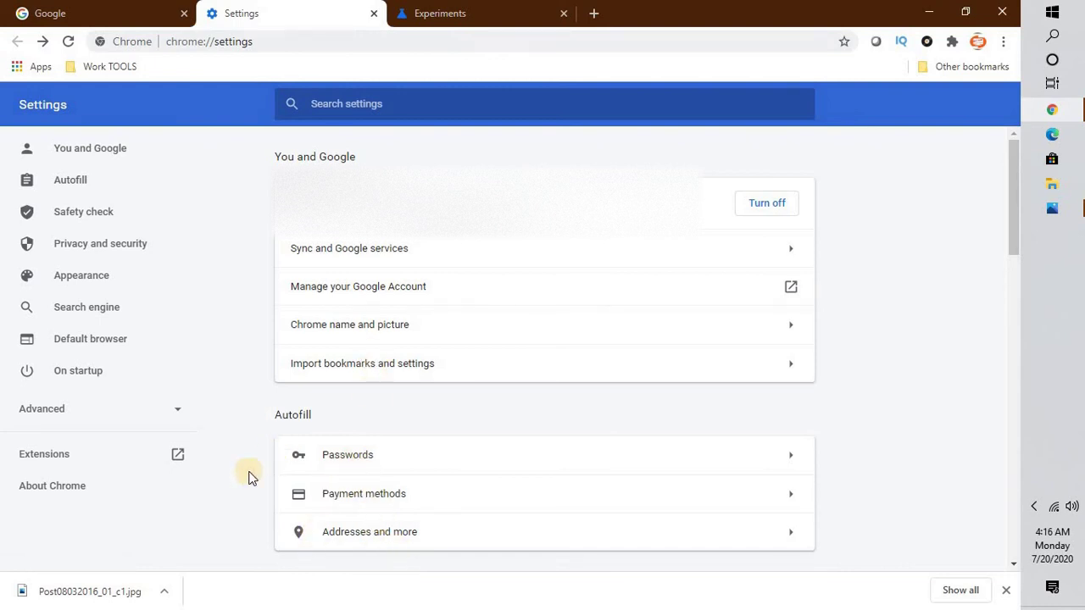
left_click(56, 415)
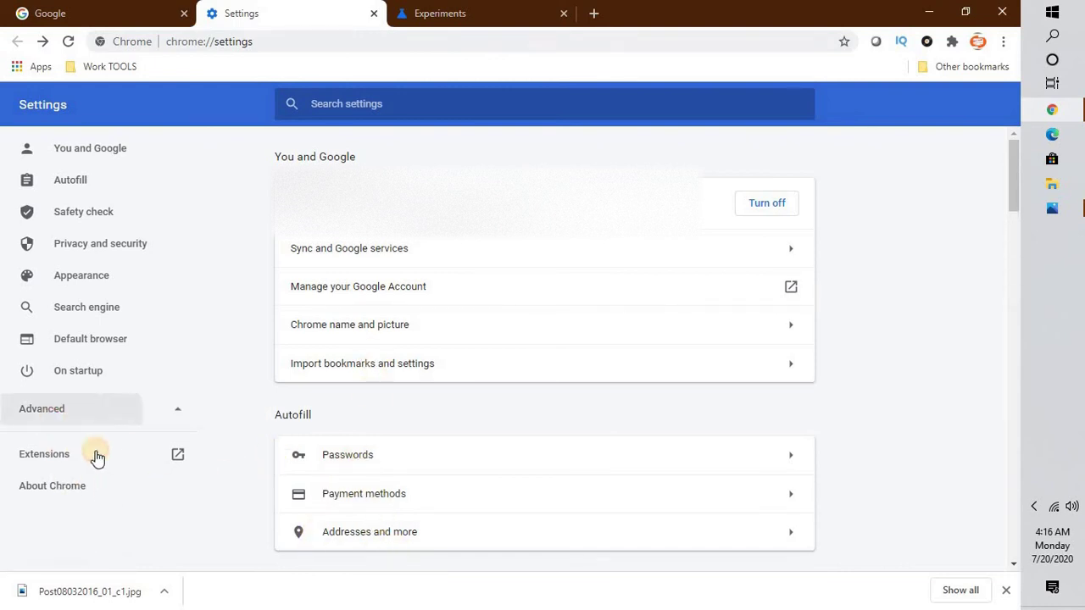
left_click(192, 464)
left_click_drag(189, 477, 189, 507)
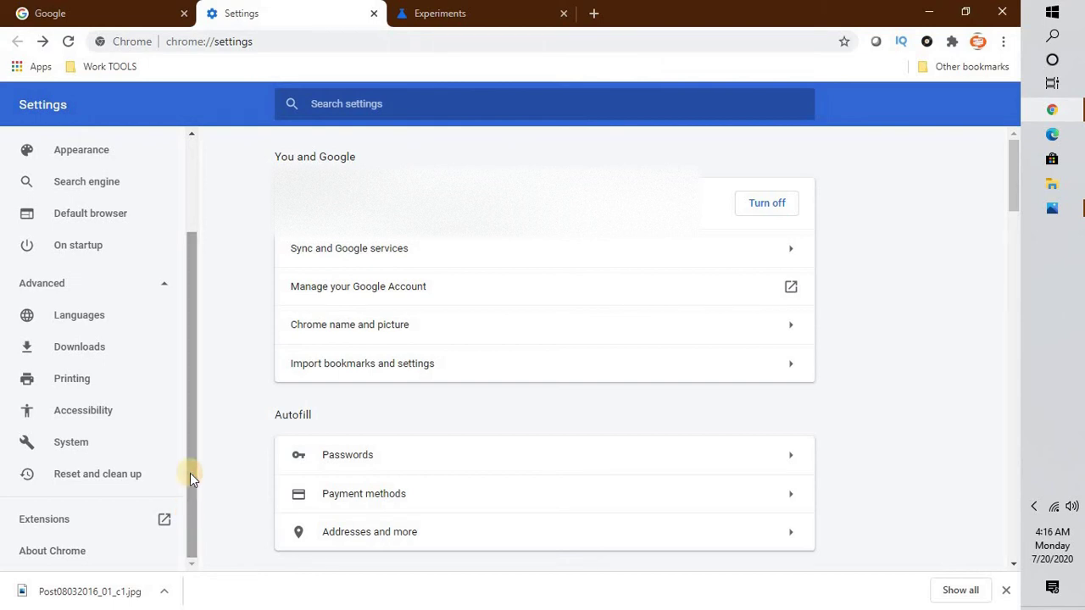
Step: Switch off 'Use hardware acceleration when available' in the System settings
left_click(98, 417)
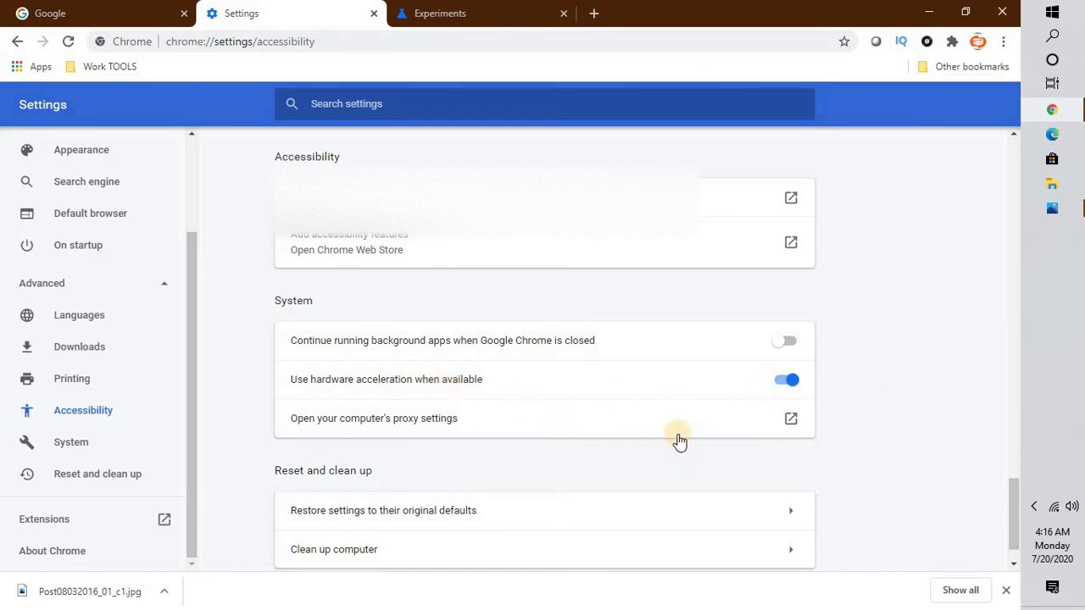
left_click(779, 386)
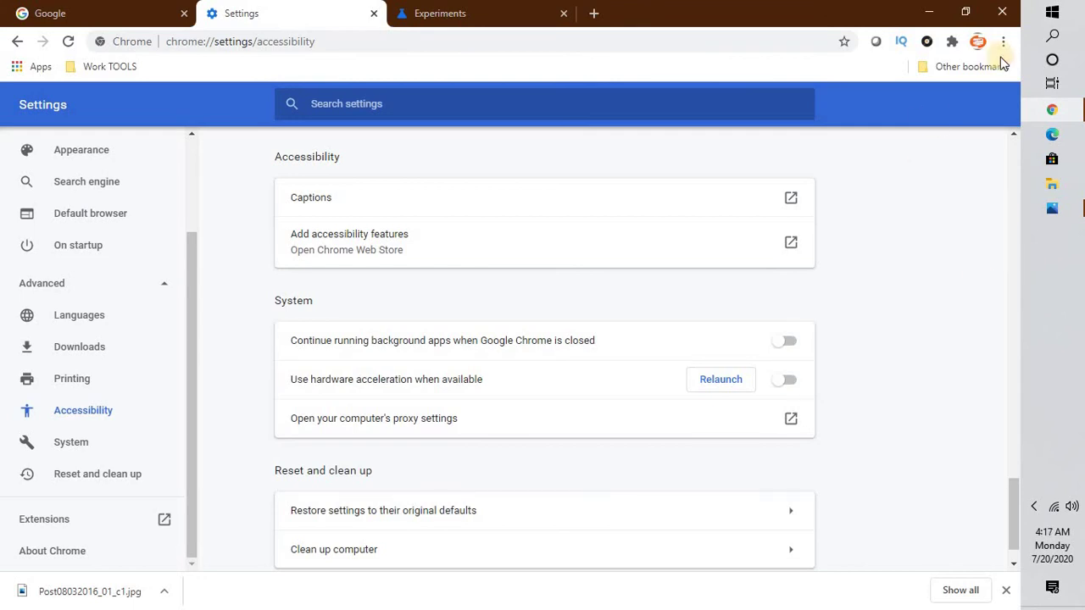
Step: Search 'app' in Windows search and open the Add or remove programs (Apps & features) settings page
key("super")
key("Escape")
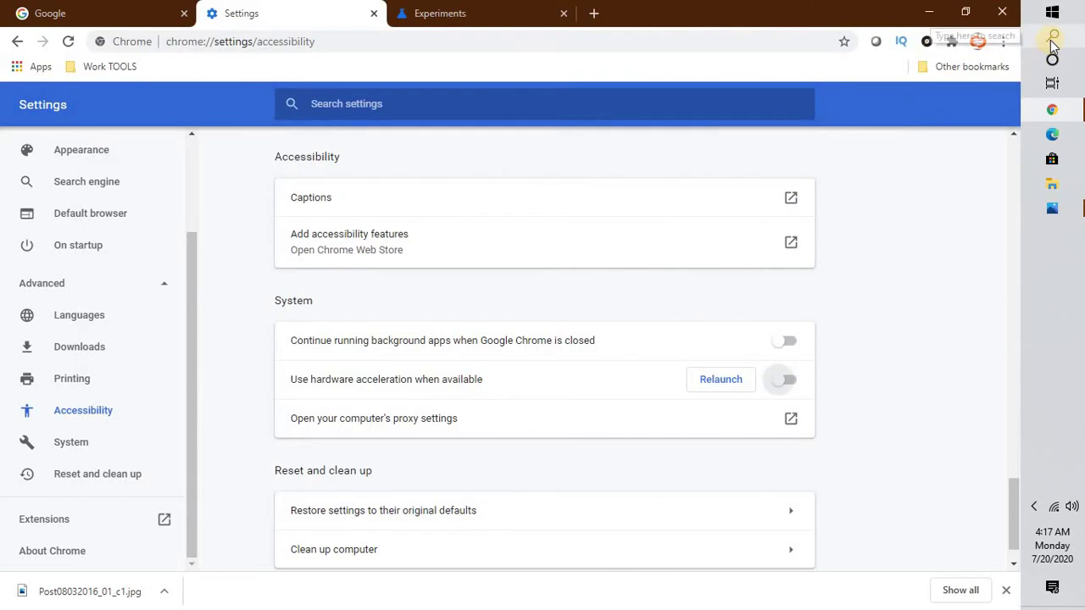
left_click(1051, 37)
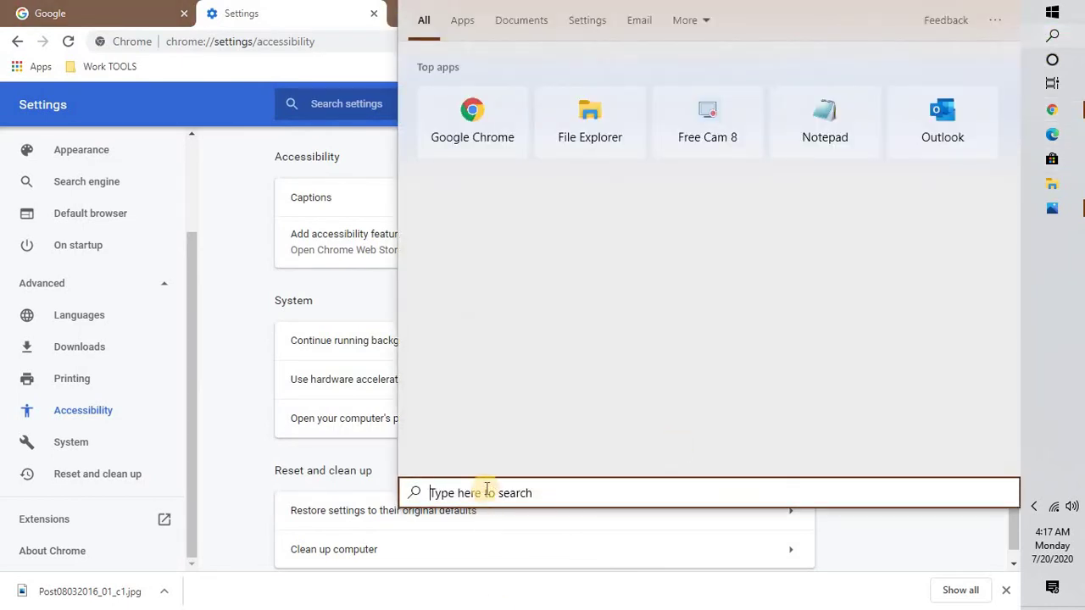
type("app")
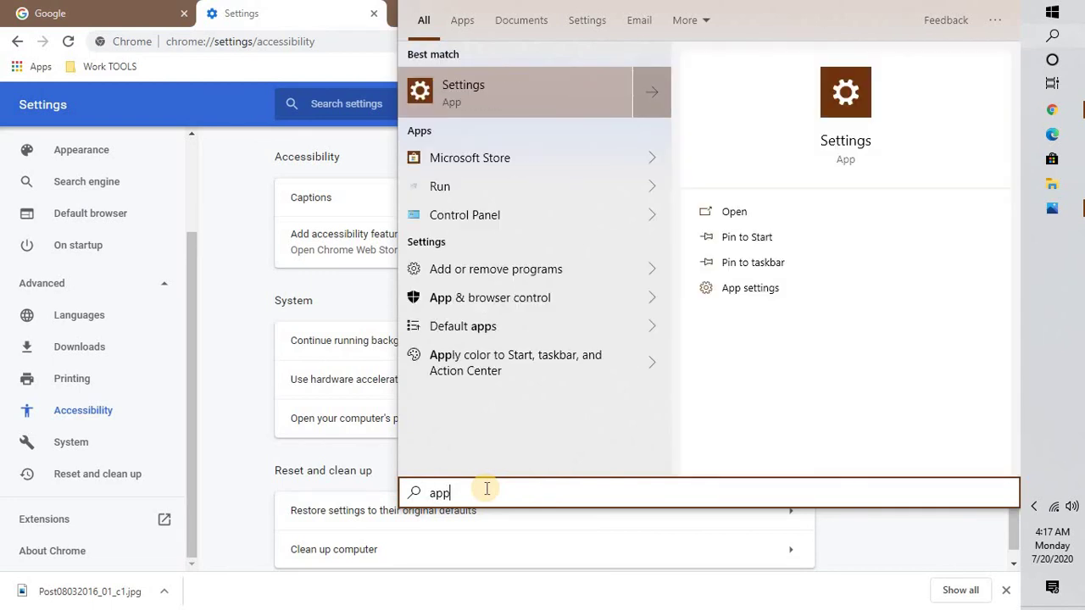
left_click(503, 273)
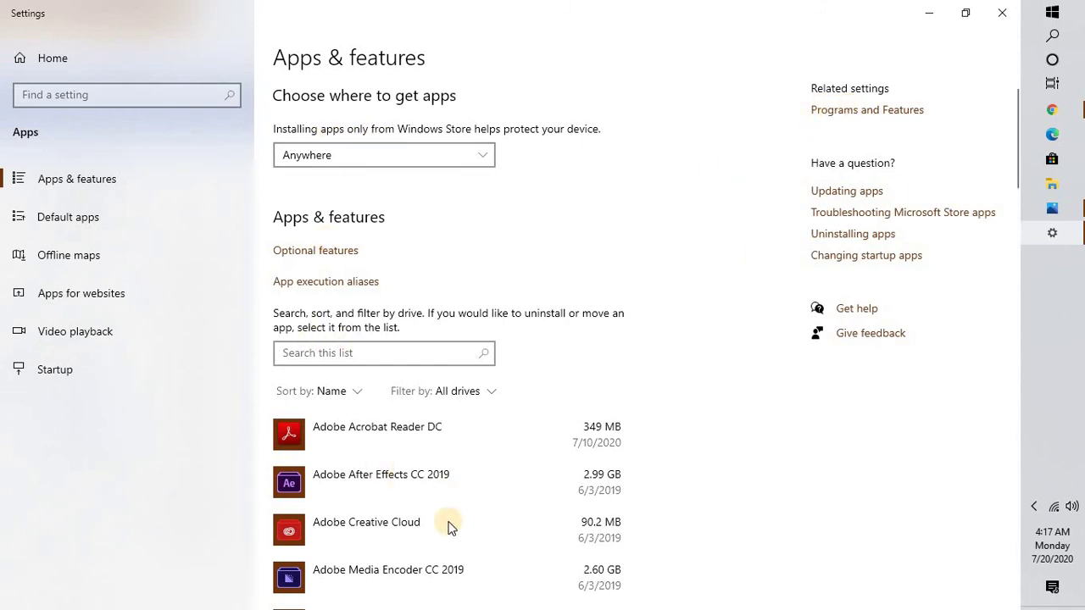
scroll(447, 514, "down", 2)
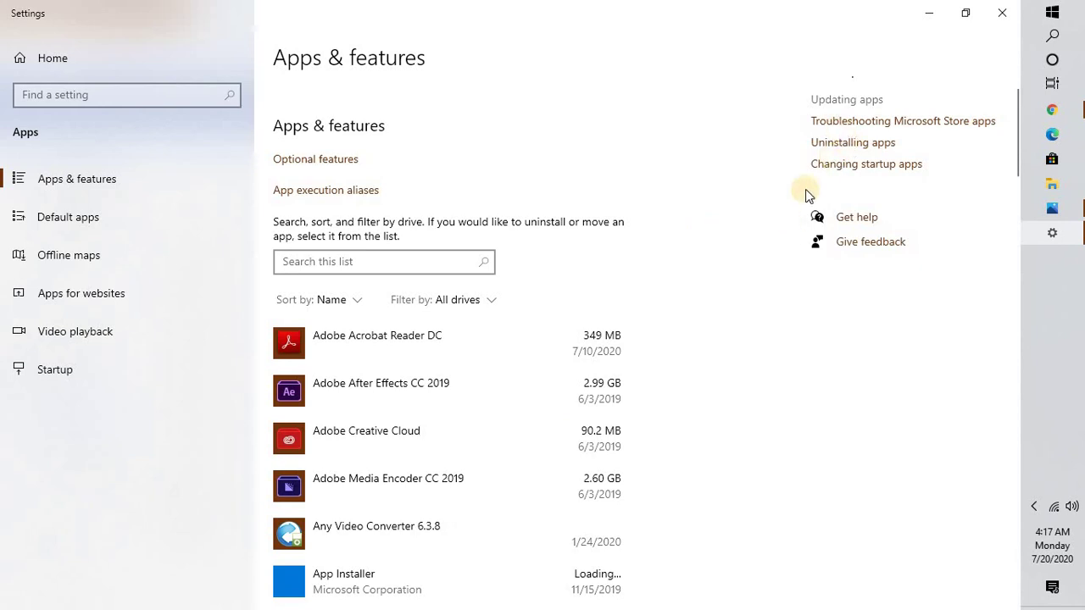
scroll(735, 178, "up", 1)
scroll(736, 177, "up", 1)
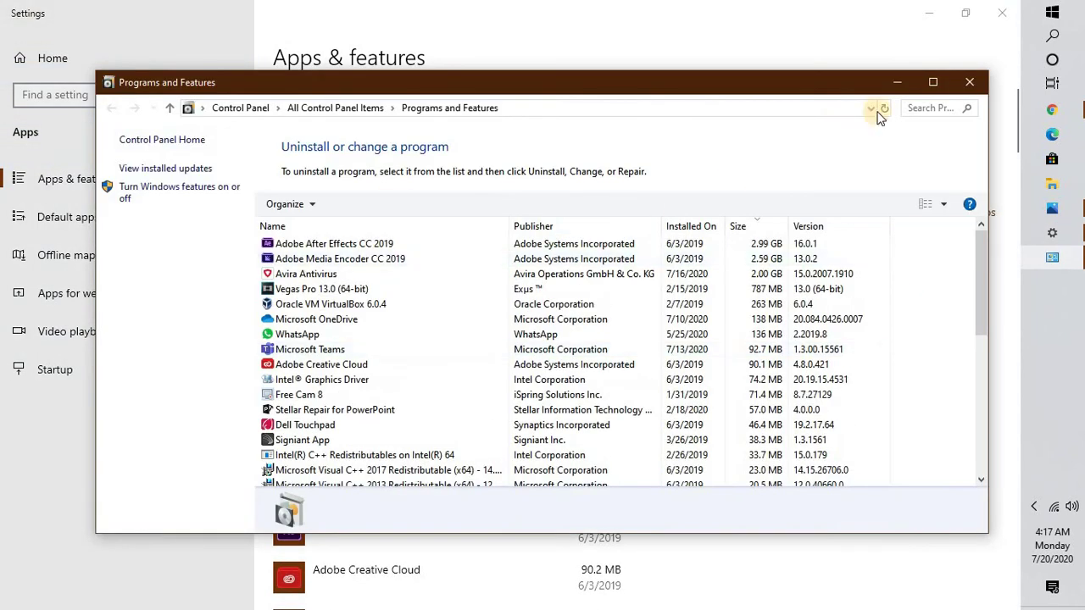
Step: Open the installed programs list with appwiz.cpl and select Google Chrome 84.0.4147.89
left_click(931, 84)
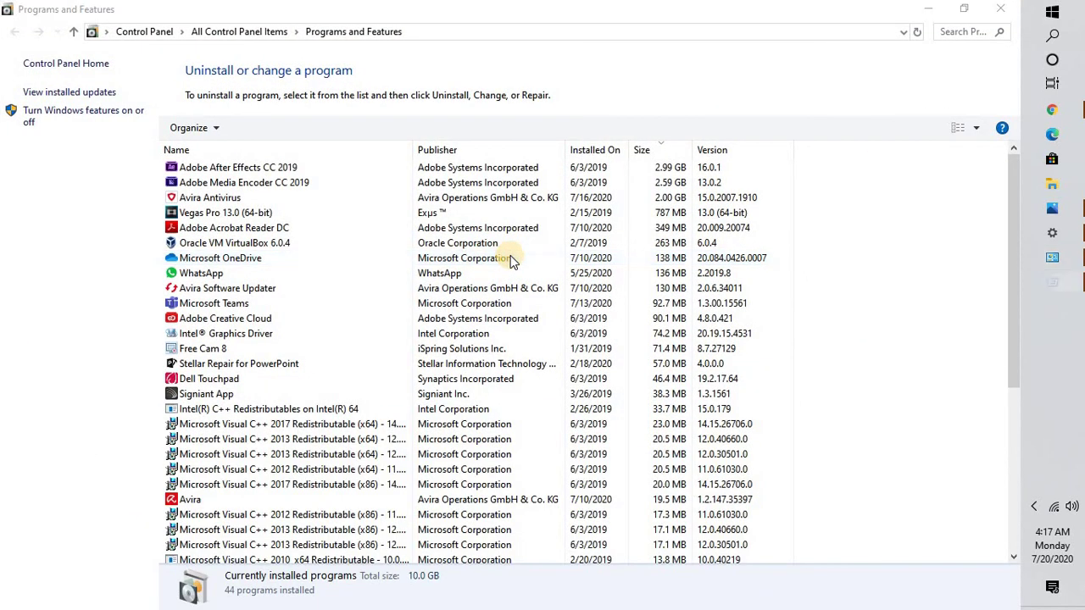
key("super+r")
type("appwi")
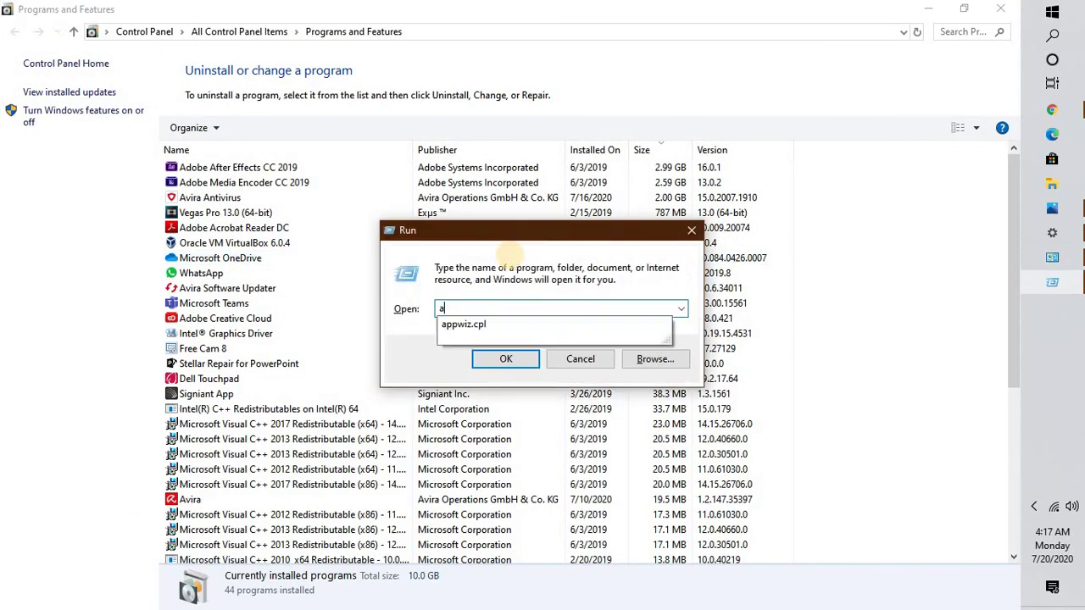
type("z.cpl")
key("Return")
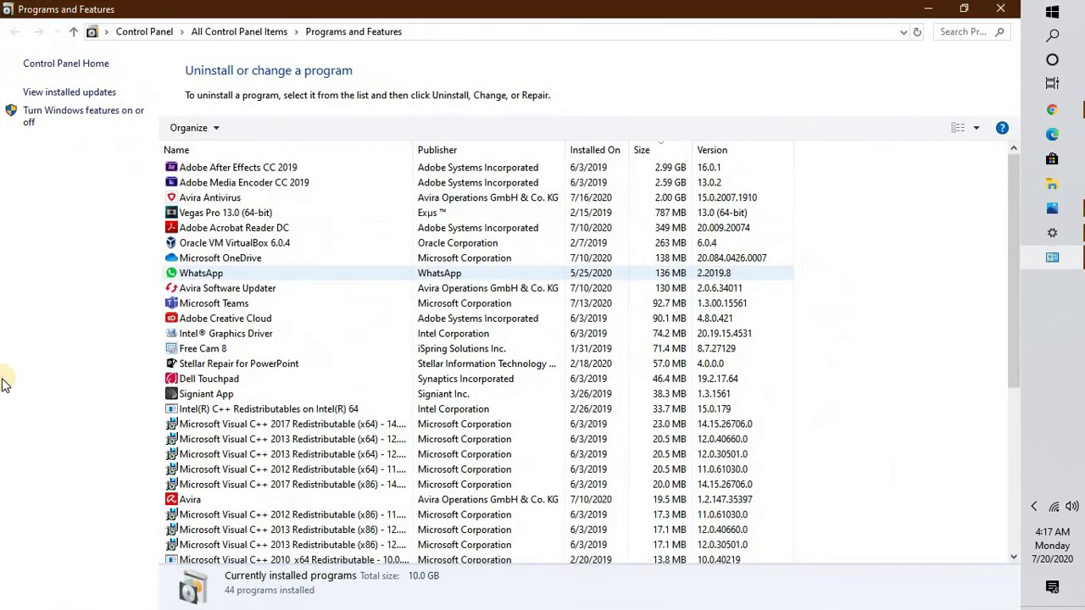
left_click(172, 337)
key("g")
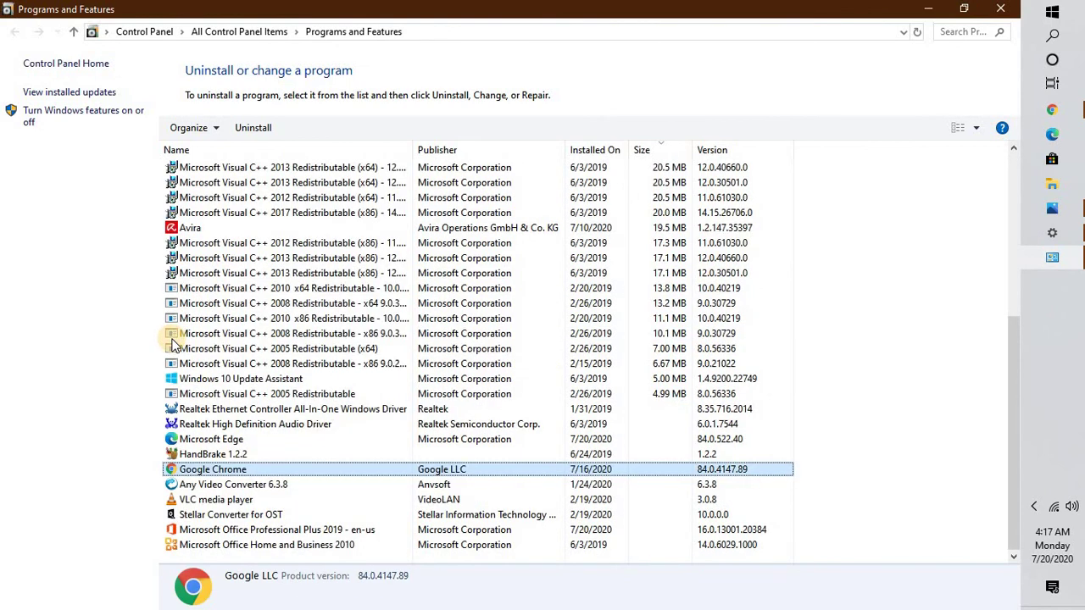